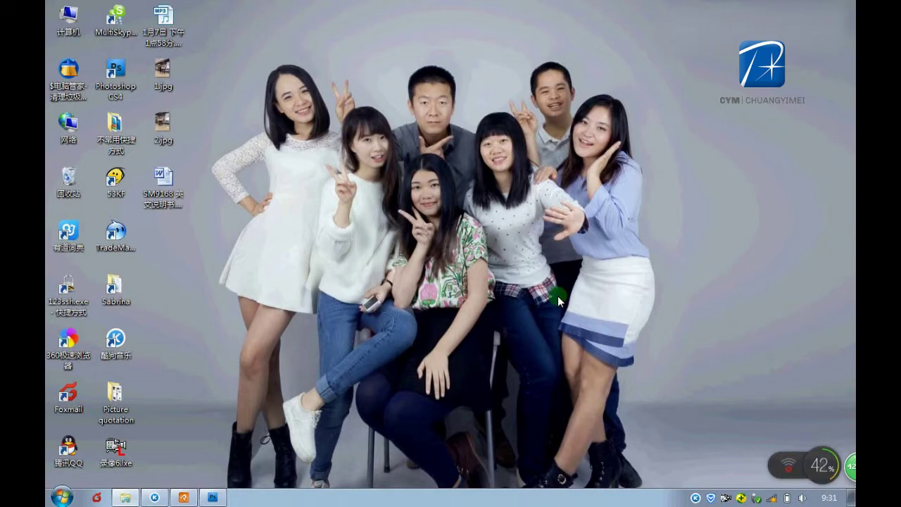
Open the Diacom-NLS_v1.21_US folder inside the 3D-NLS system file folder.
left_click(125, 497)
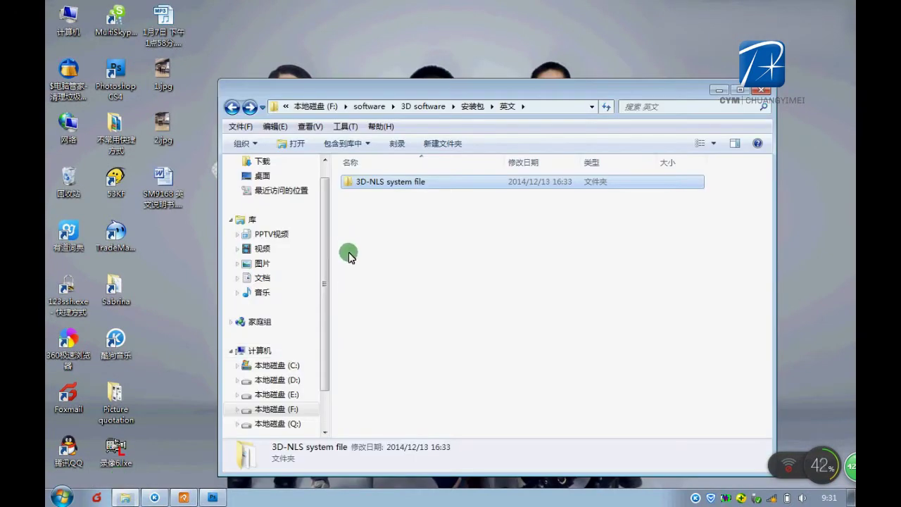
left_click(381, 182)
double_click(381, 182)
double_click(381, 183)
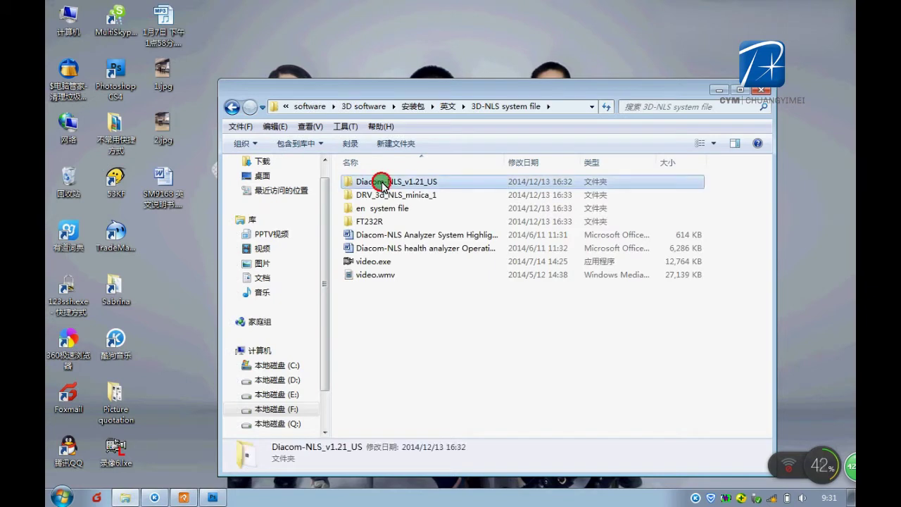
Run setup.exe and accept the default installer language.
right_click(407, 175)
left_click(421, 176)
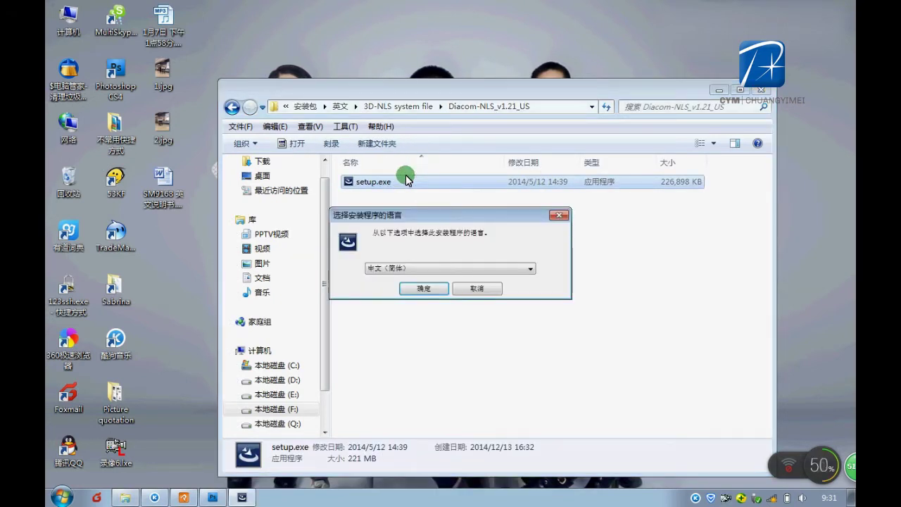
key("Return")
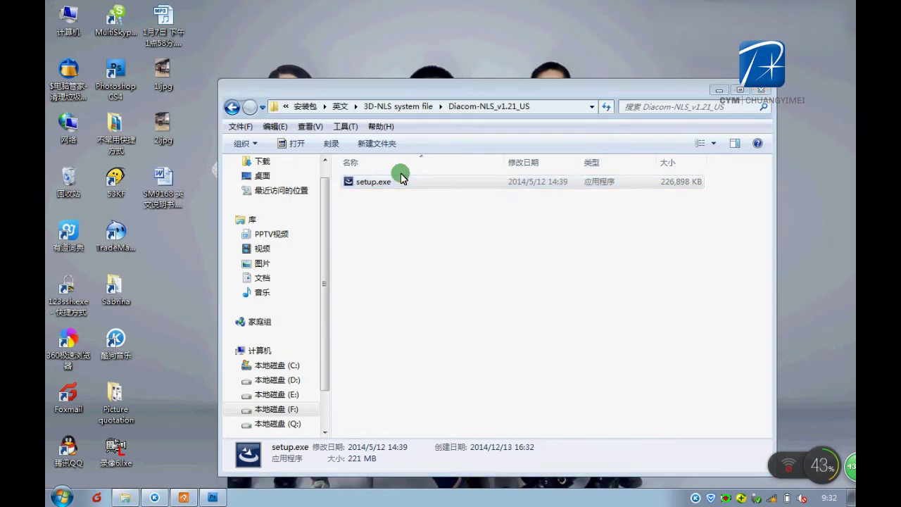
Advance the wizard and install Diacom-NLS_v1.21_US through to the completion page.
left_click(519, 352)
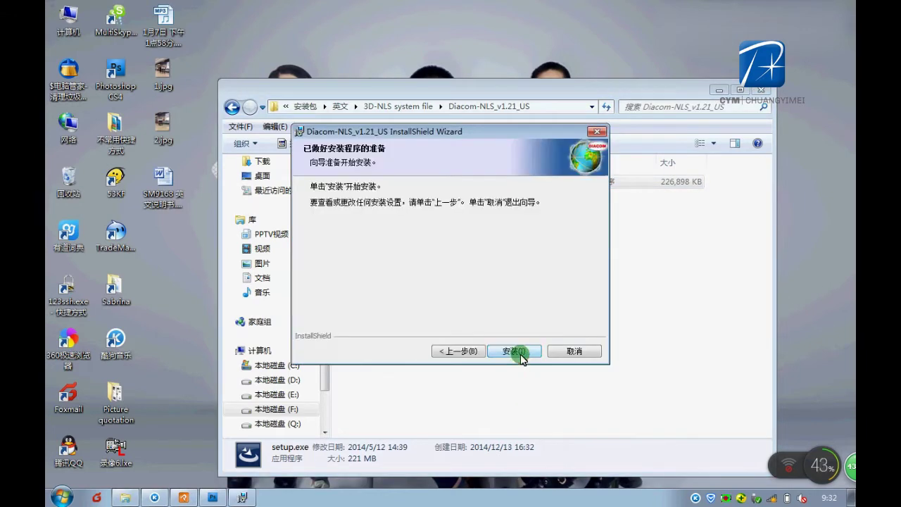
left_click(520, 352)
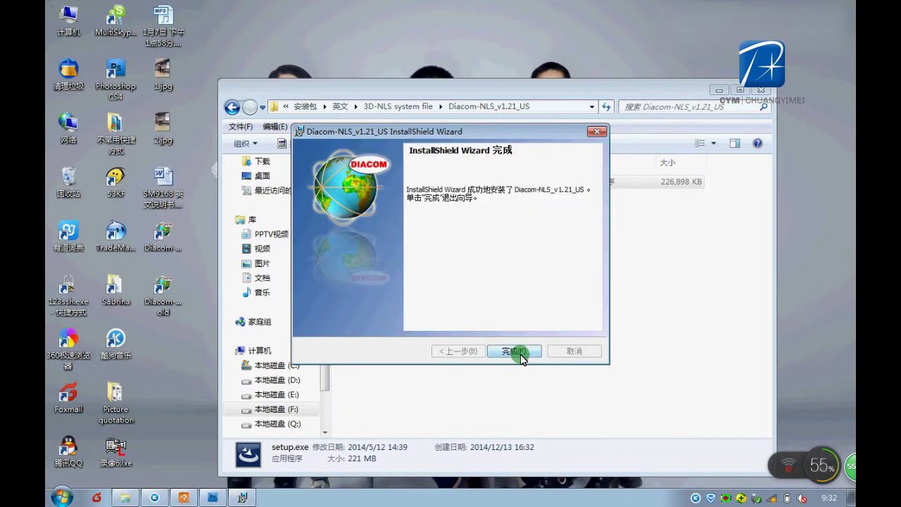
left_click(521, 356)
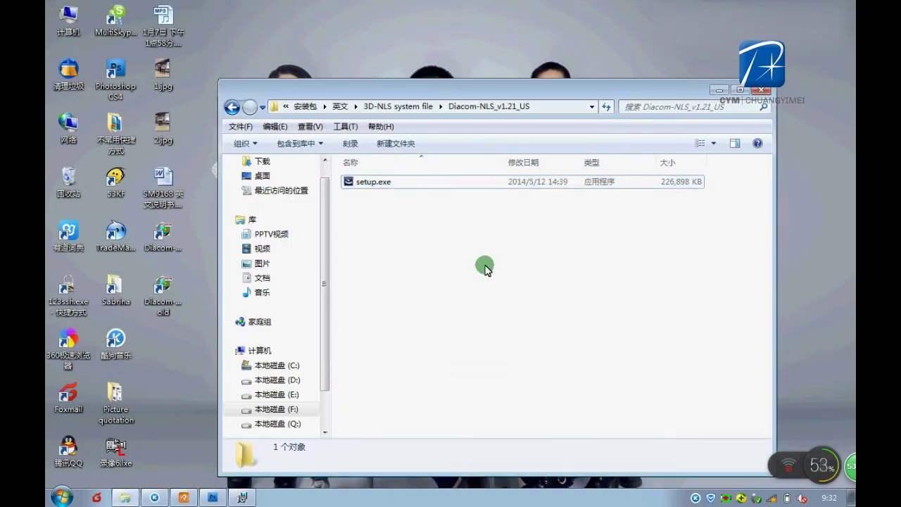
Close Explorer and the finished wizard, then delete the Diacom-NLS desktop shortcut.
left_click(760, 91)
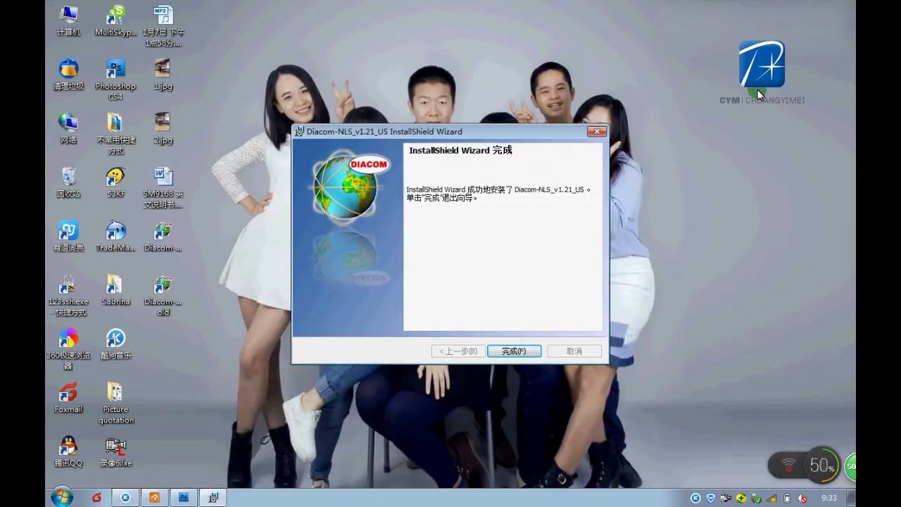
left_click(506, 351)
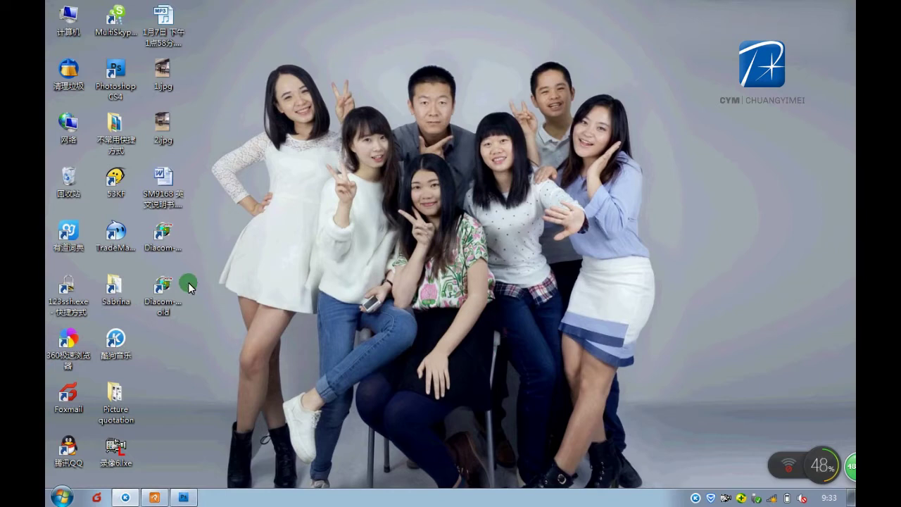
left_click(169, 235)
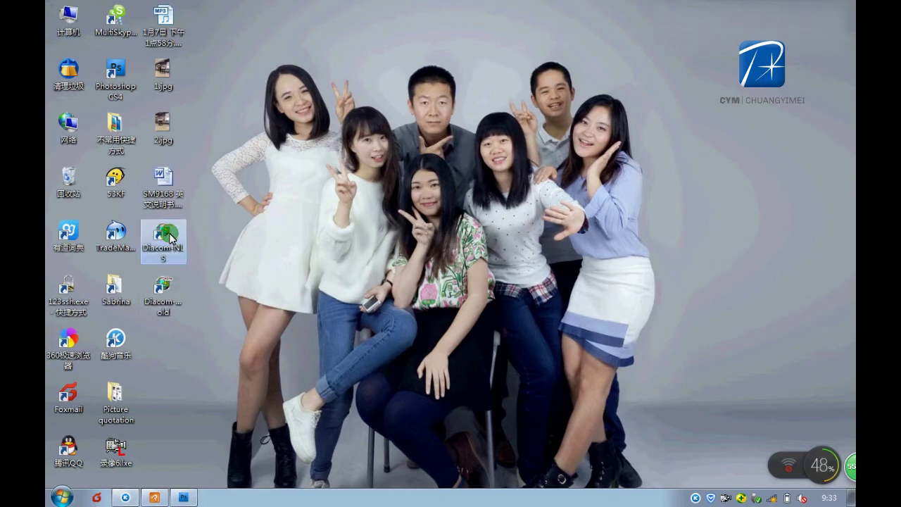
right_click(169, 237)
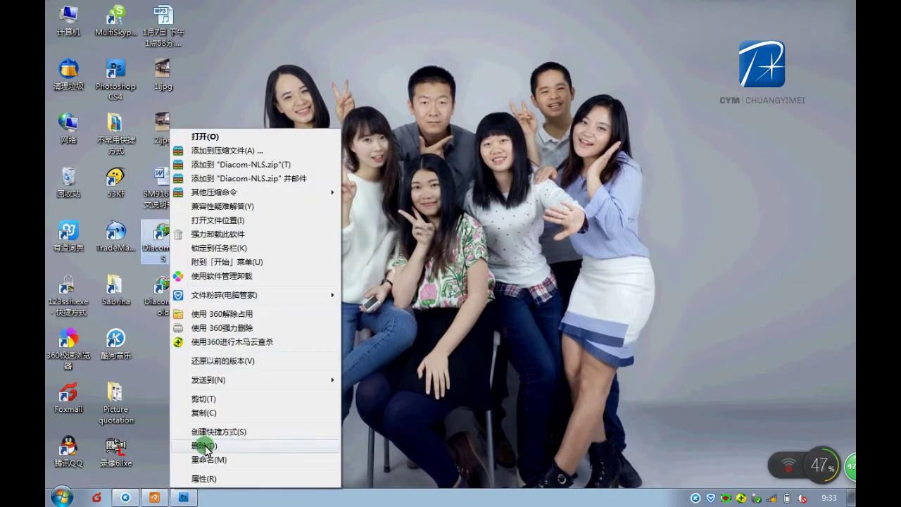
left_click(202, 446)
left_click(495, 319)
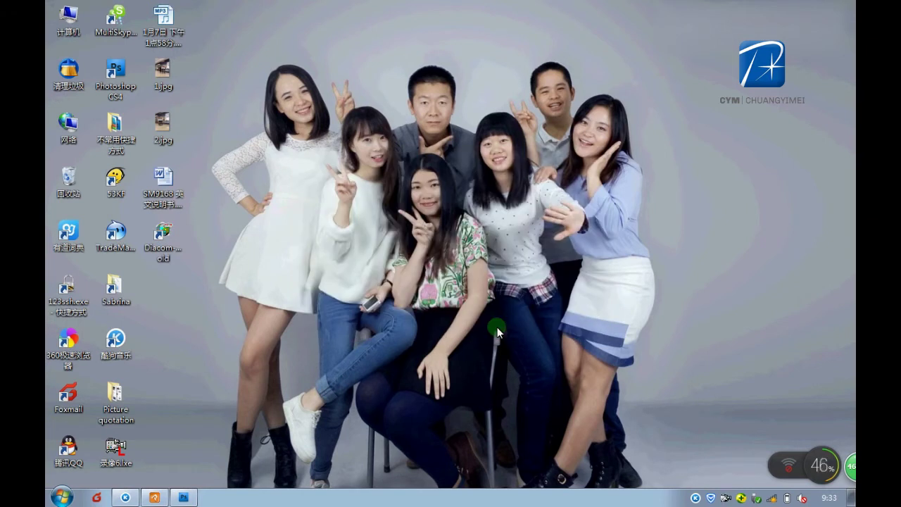
Rename the remaining Diacom shortcut to '3D-NLS diacom'.
left_click(169, 258)
left_click(169, 258)
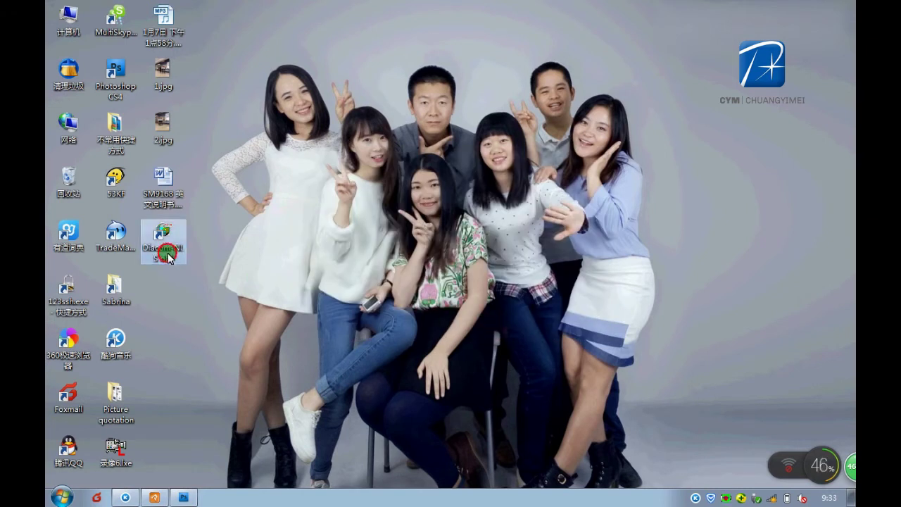
type("3D")
type(" NLS")
key("BackSpace")
key("BackSpace")
key("BackSpace")
key("BackSpace")
type("-NLS")
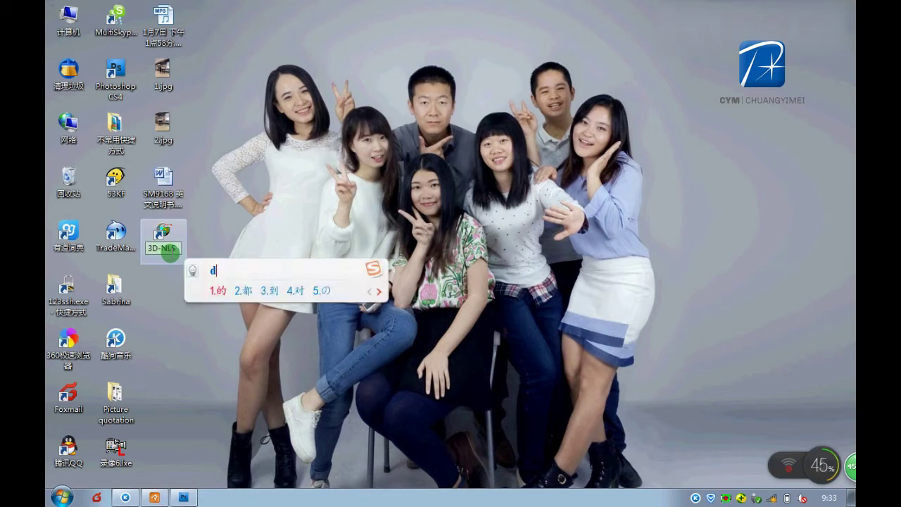
type("diacom")
key("Return")
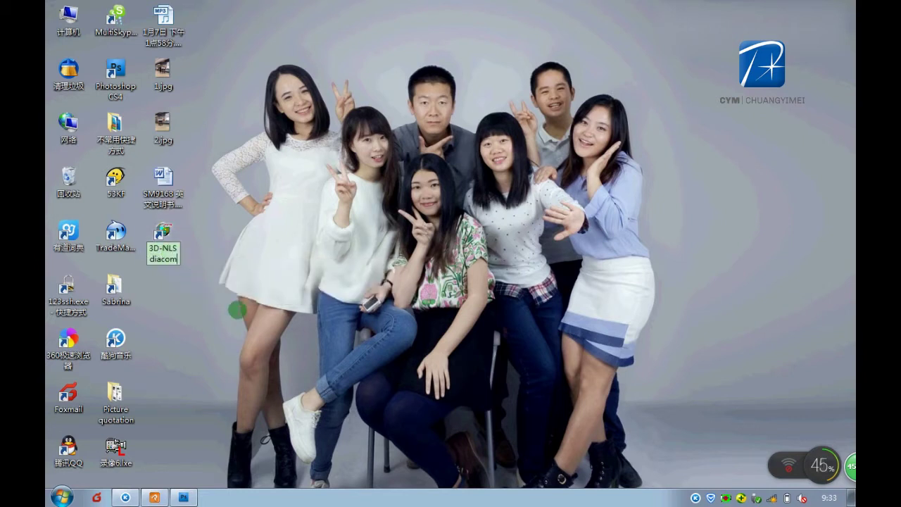
key("Return")
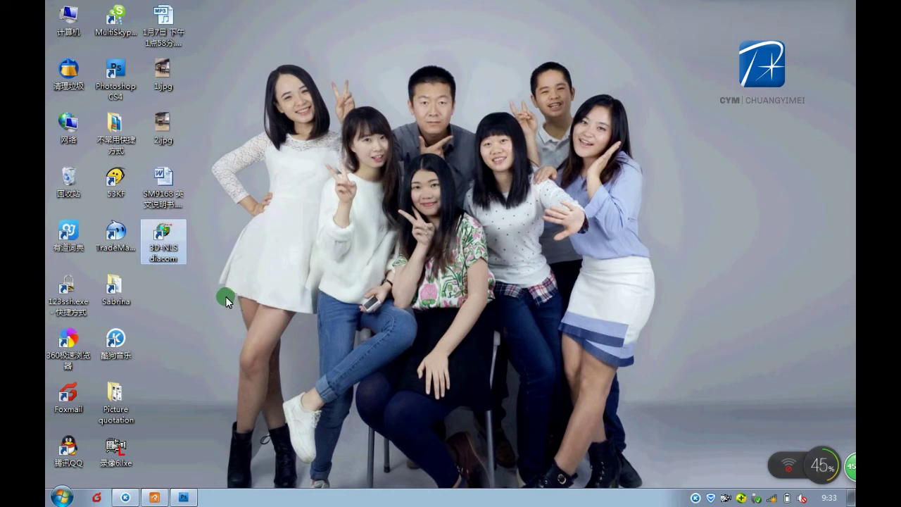
Launch Diacom-NLS from the '3D-NLS diacom' shortcut, then end its Meta task in Task Manager.
right_click(164, 241)
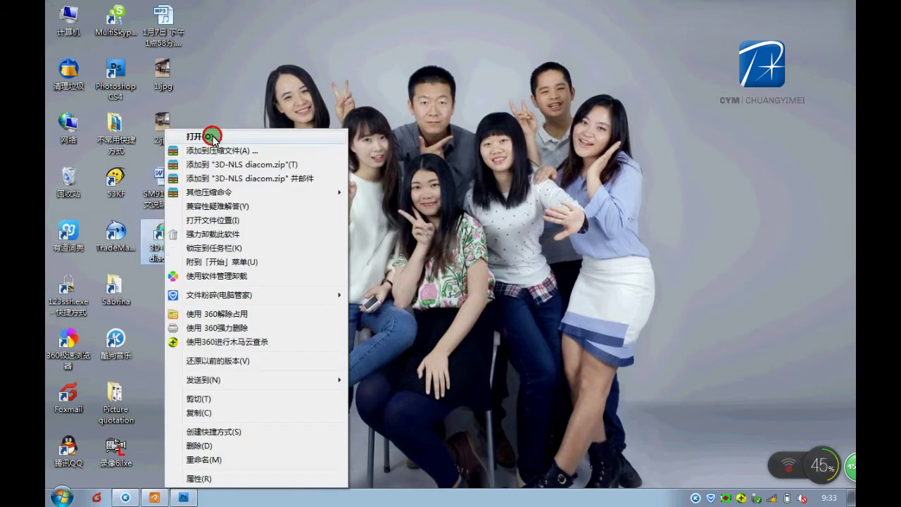
left_click(212, 138)
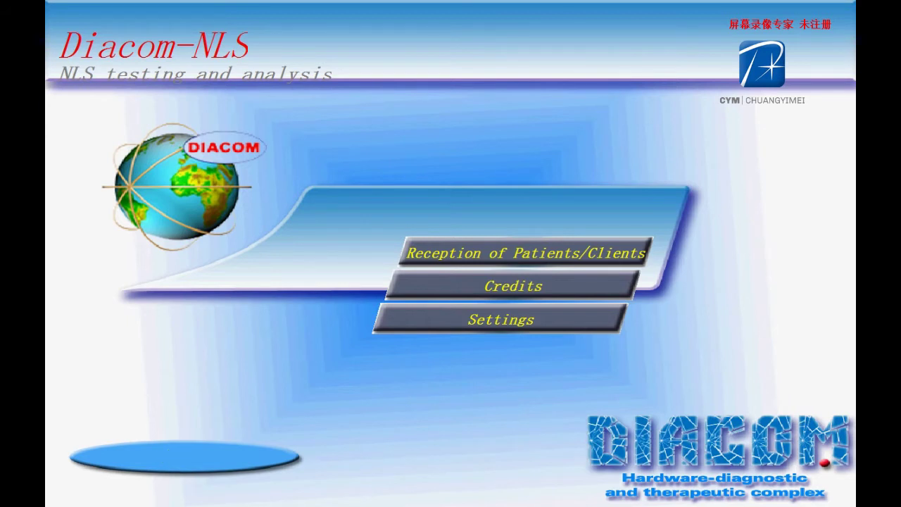
key("ctrl+shift+Escape")
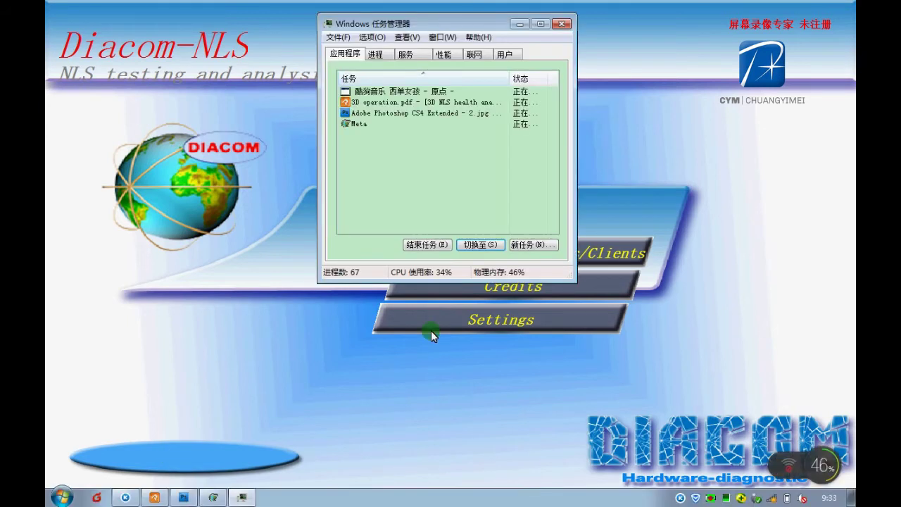
left_click(358, 113)
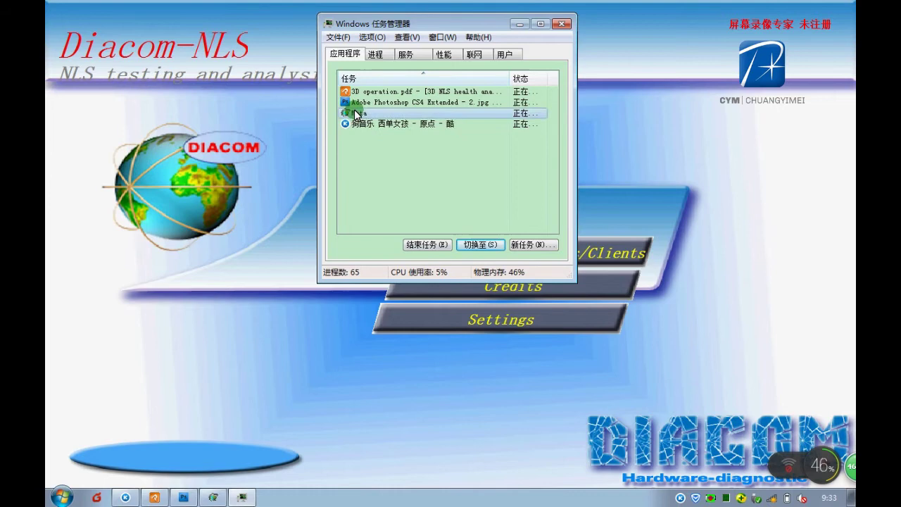
left_click(441, 244)
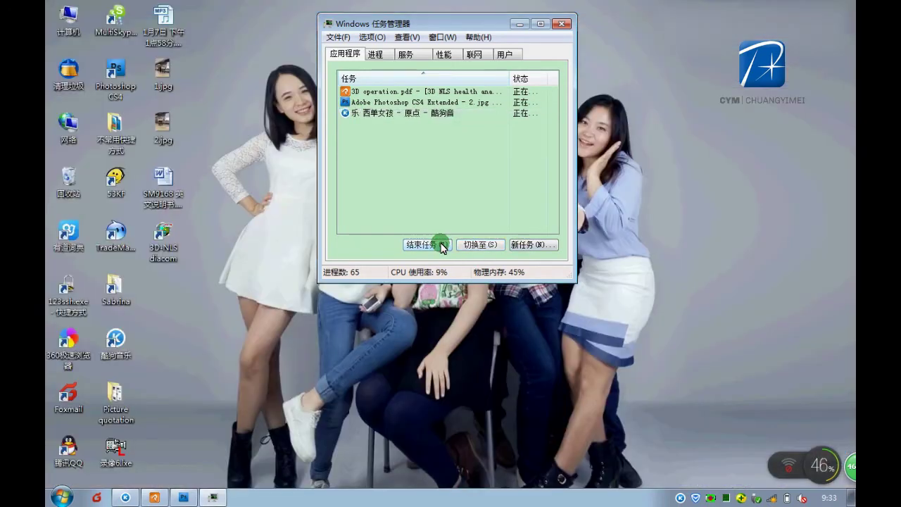
left_click(556, 24)
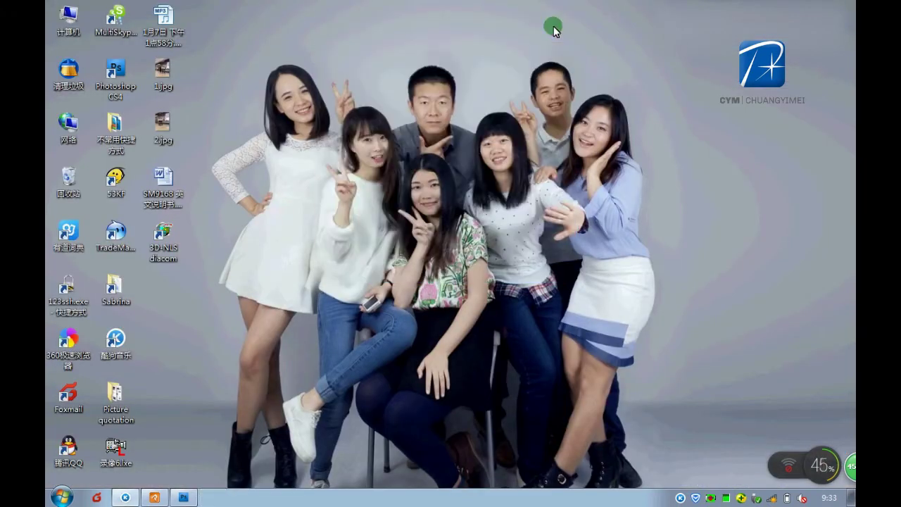
Change the screen resolution to 1024 × 768 and keep the change.
right_click(345, 208)
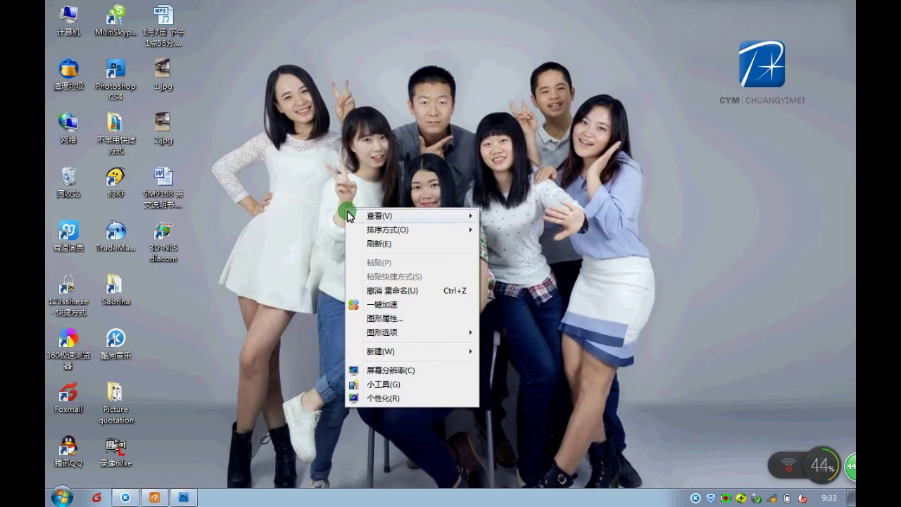
left_click(428, 373)
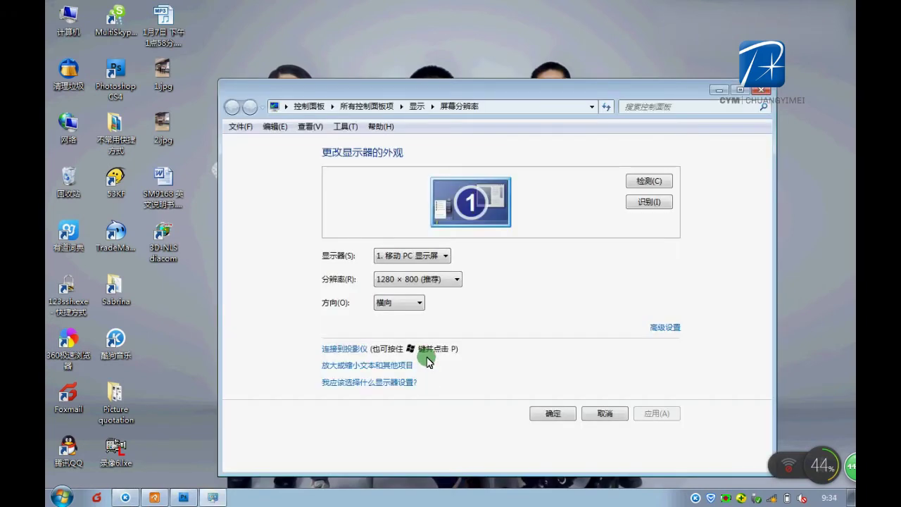
left_click(449, 280)
left_click(388, 360)
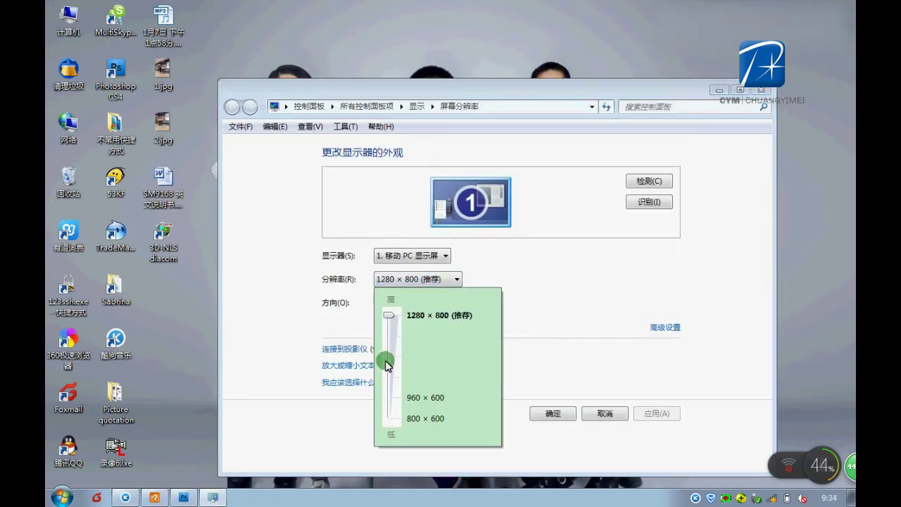
mouse_move(387, 363)
left_mouse_down()
mouse_move(388, 347)
mouse_move(388, 375)
left_mouse_up()
left_click(554, 414)
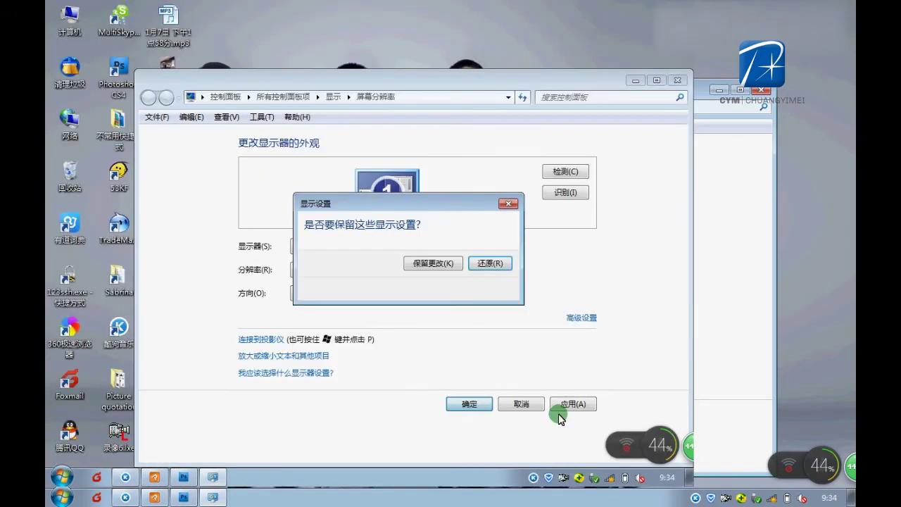
left_click(436, 265)
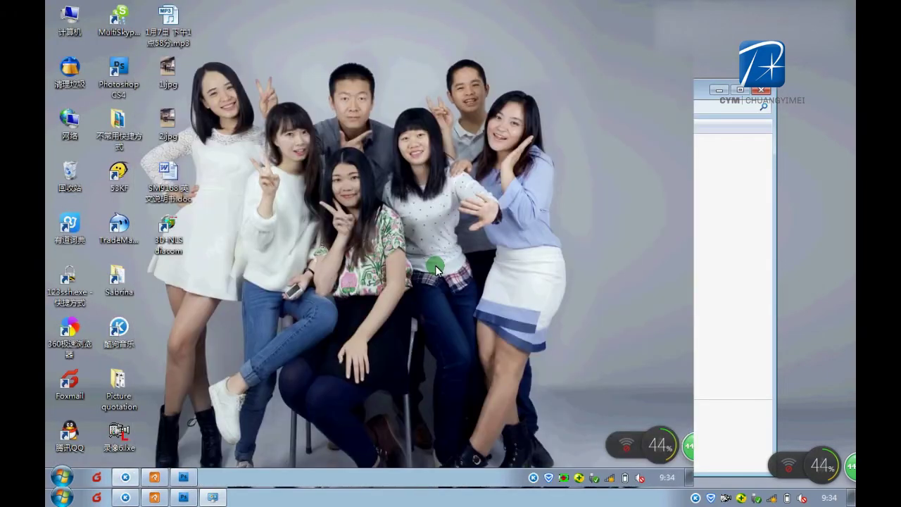
Reopen the screen resolution settings to check them, then close without changes.
right_click(391, 203)
mouse_move(441, 350)
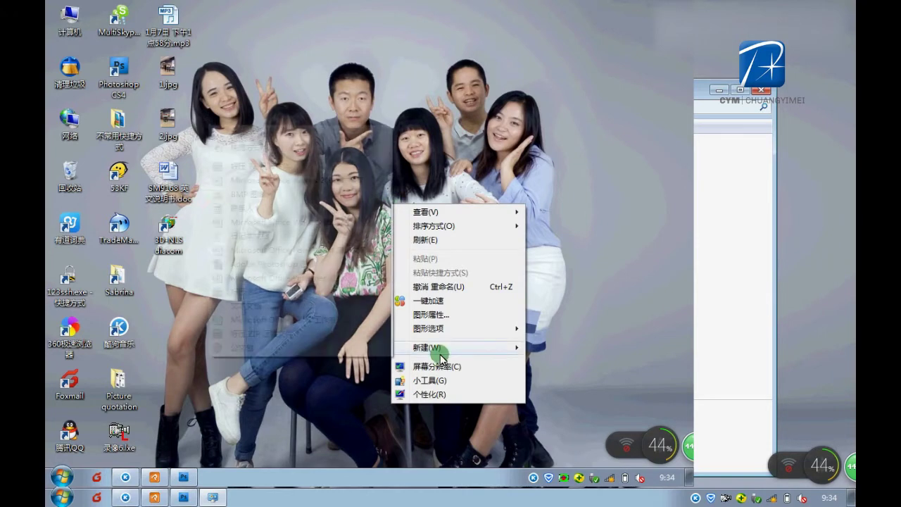
left_click(438, 365)
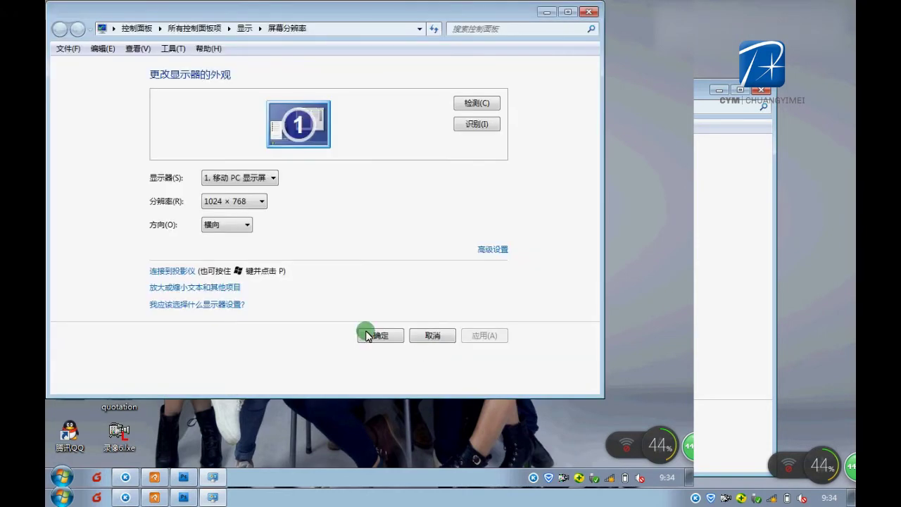
left_click(442, 336)
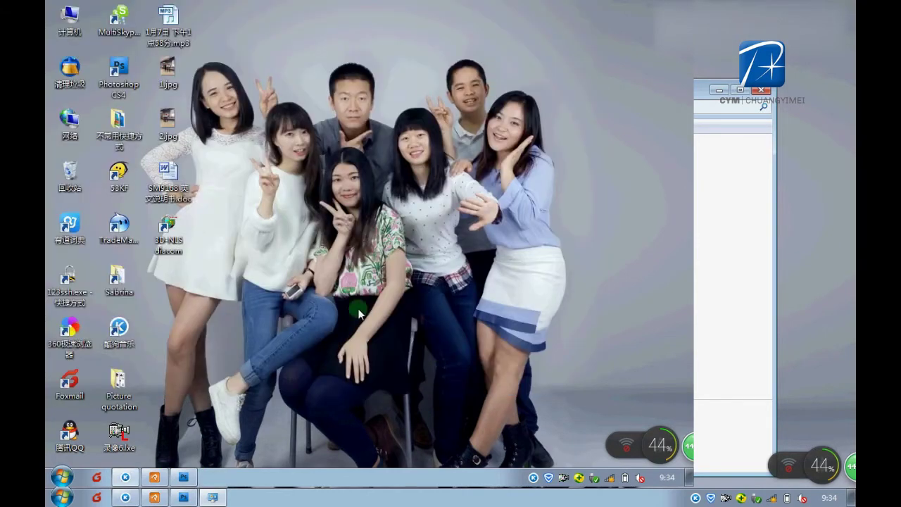
Start Diacom-NLS, keep English as the language in Tuning, and open Reception of Patients/Clients.
right_click(161, 229)
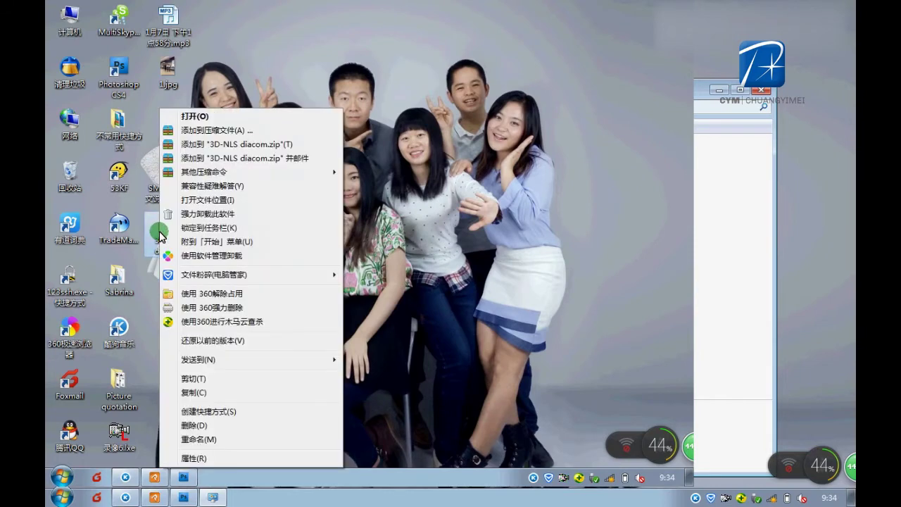
left_click(205, 118)
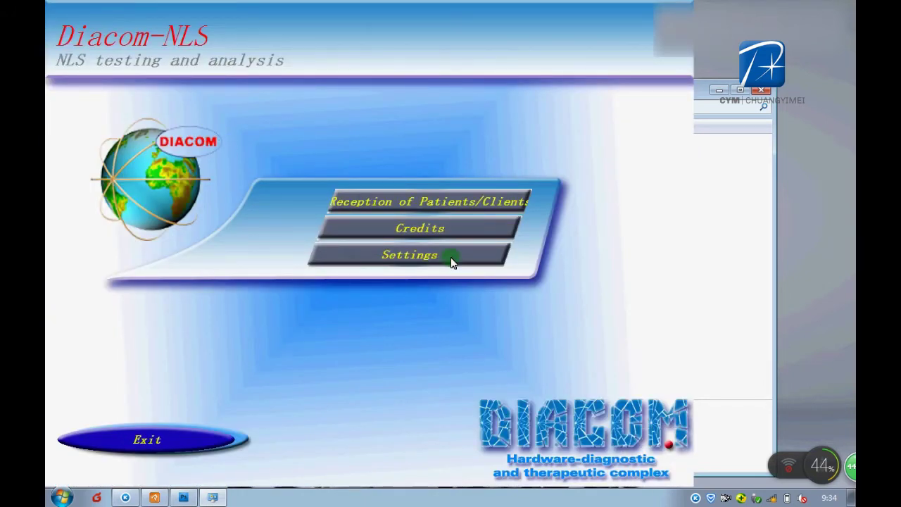
left_click(450, 257)
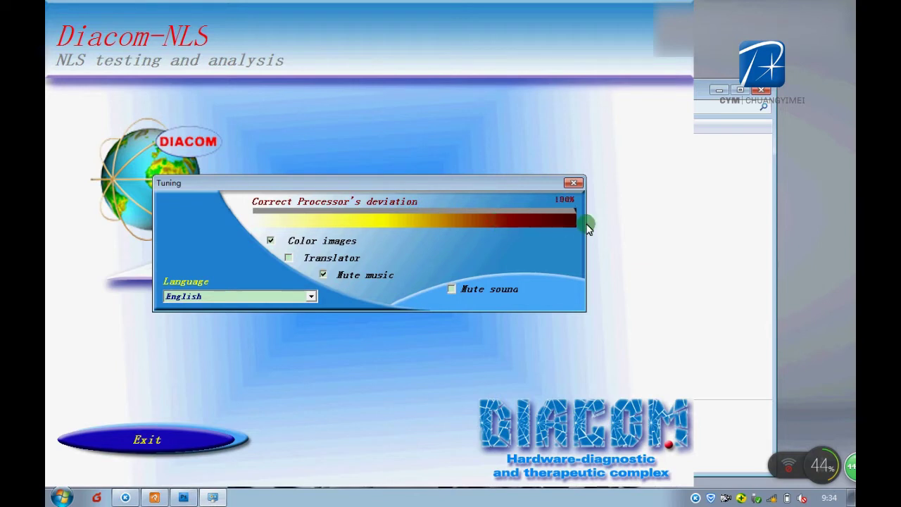
left_click(312, 298)
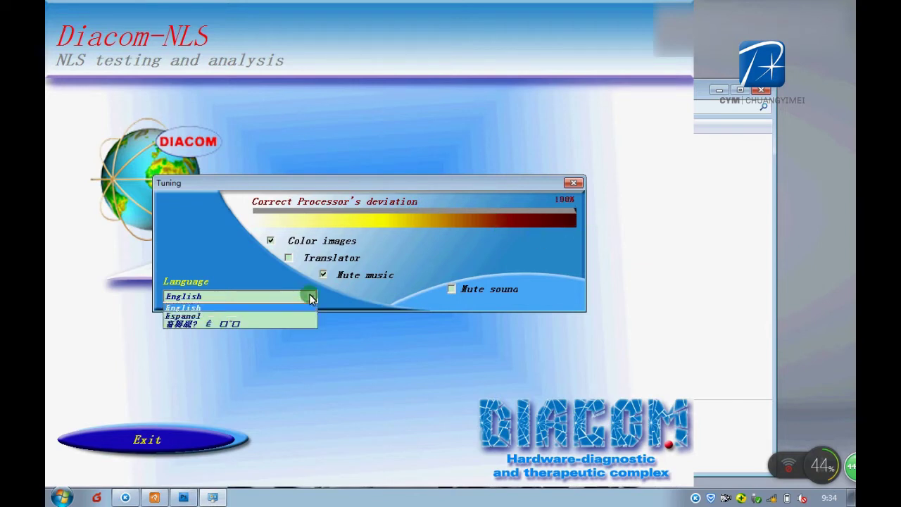
left_click(312, 298)
left_click(573, 182)
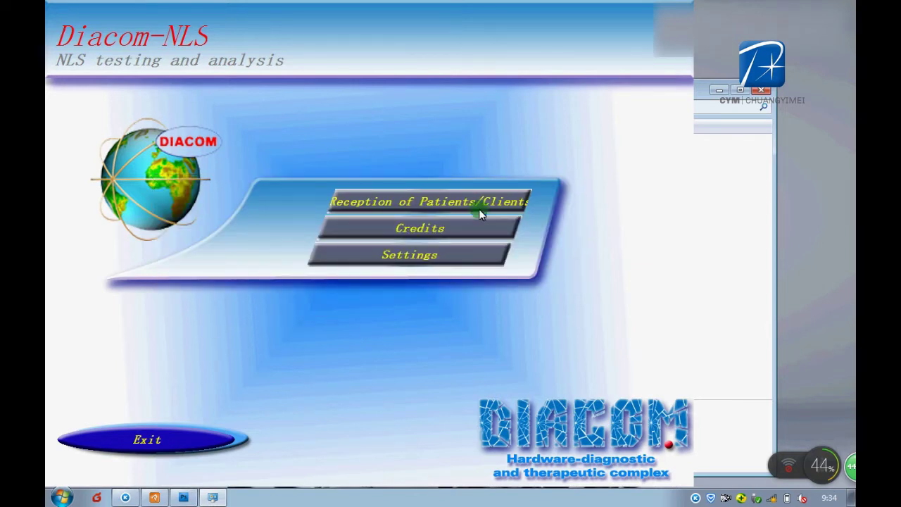
left_click(458, 201)
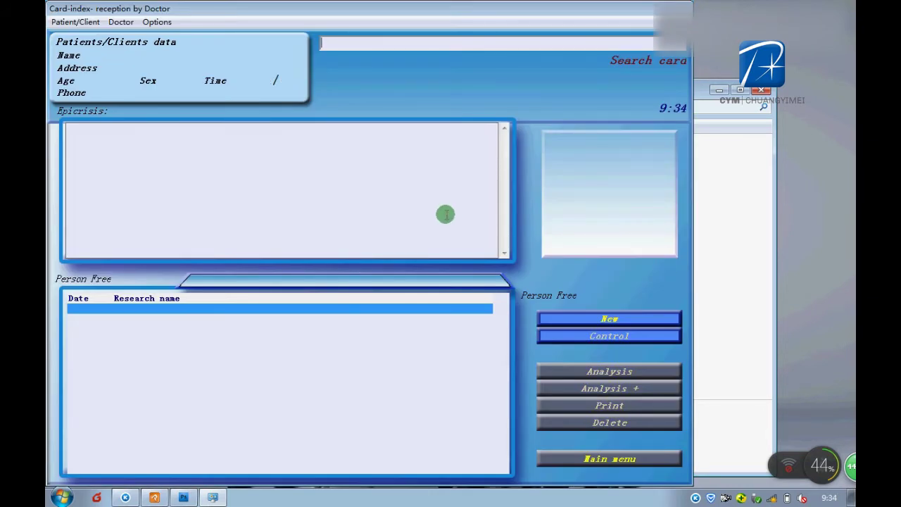
Create a new patient card with the patient's name, age 24, sex F, and Anamnesis unchecked.
left_click(69, 22)
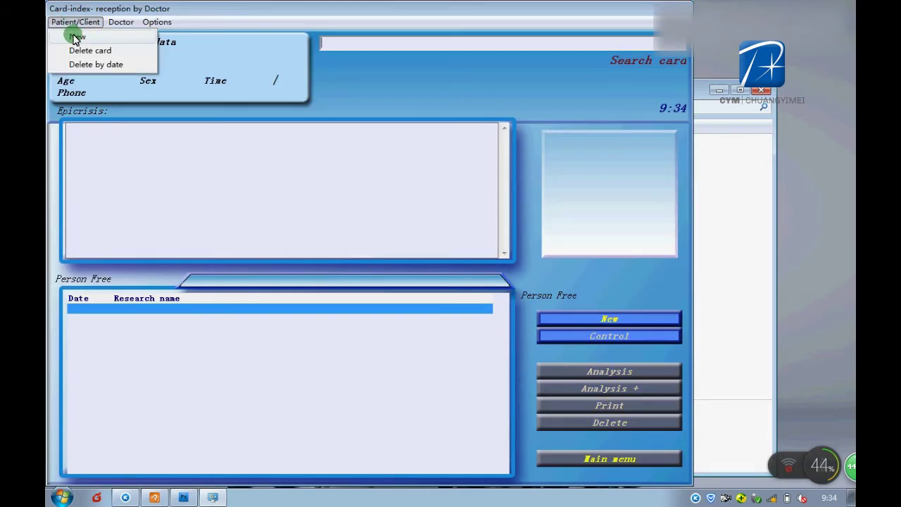
left_click(75, 36)
type("Sabrina")
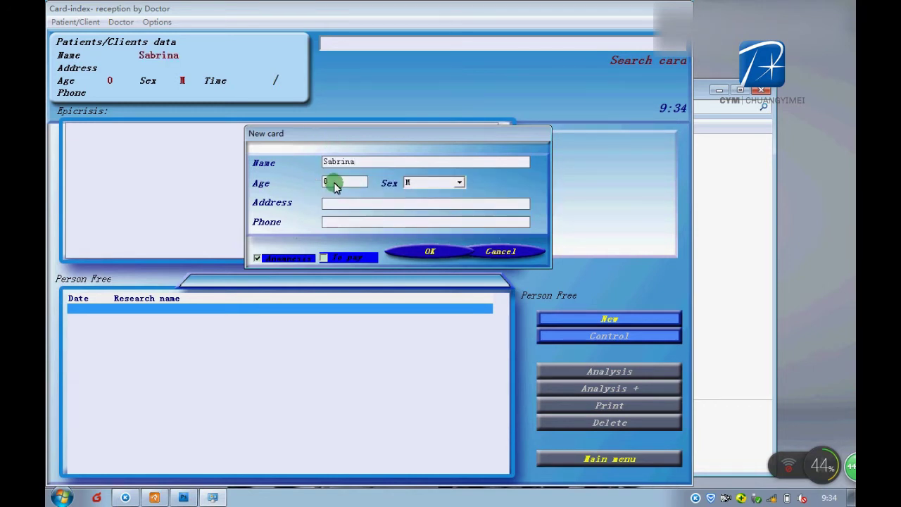
type("24")
left_click(458, 183)
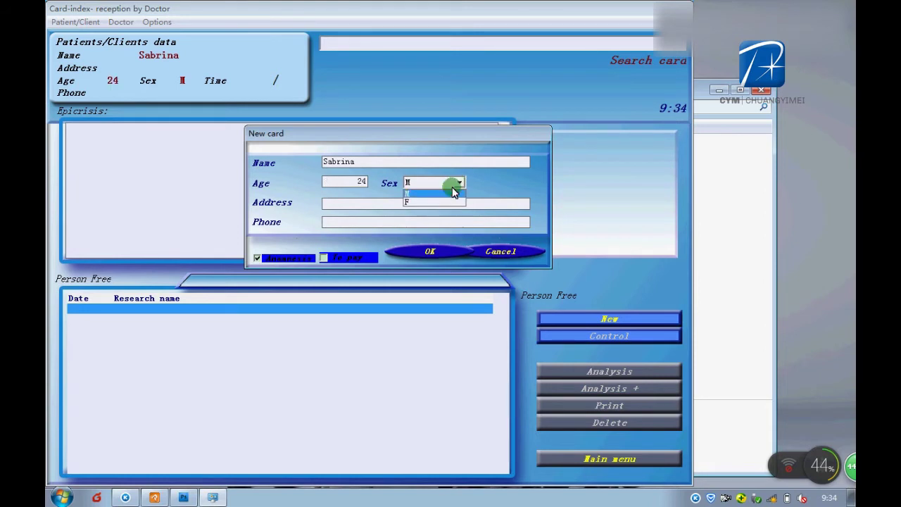
left_click(442, 203)
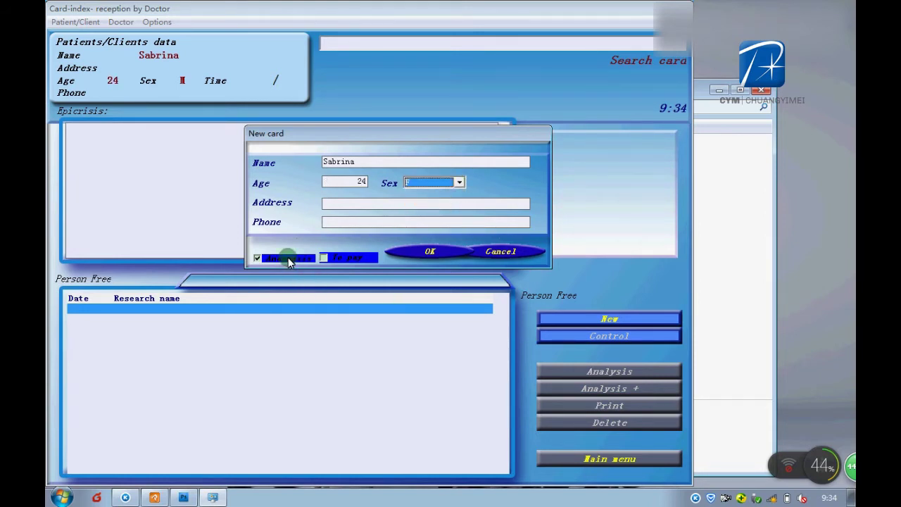
left_click(255, 258)
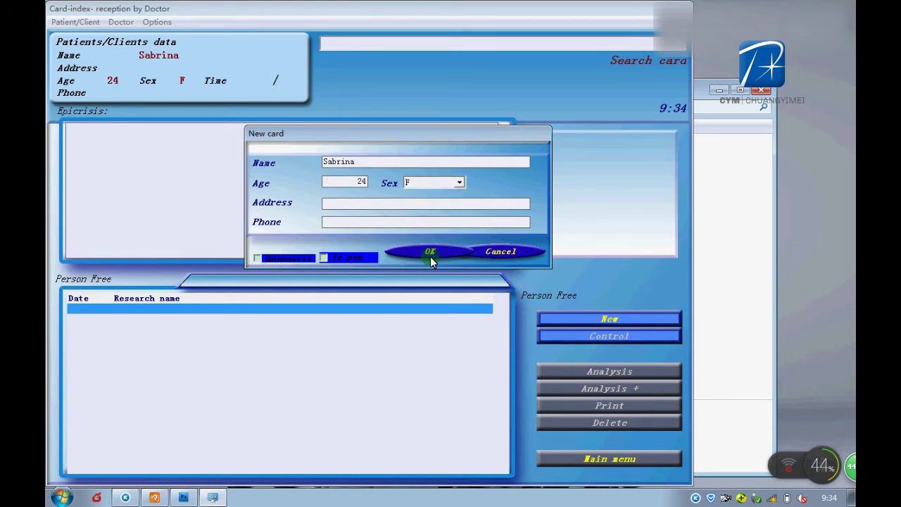
Save the new card, then back out of the head scan and measurement to the 'Stop research?' prompt.
left_click(431, 252)
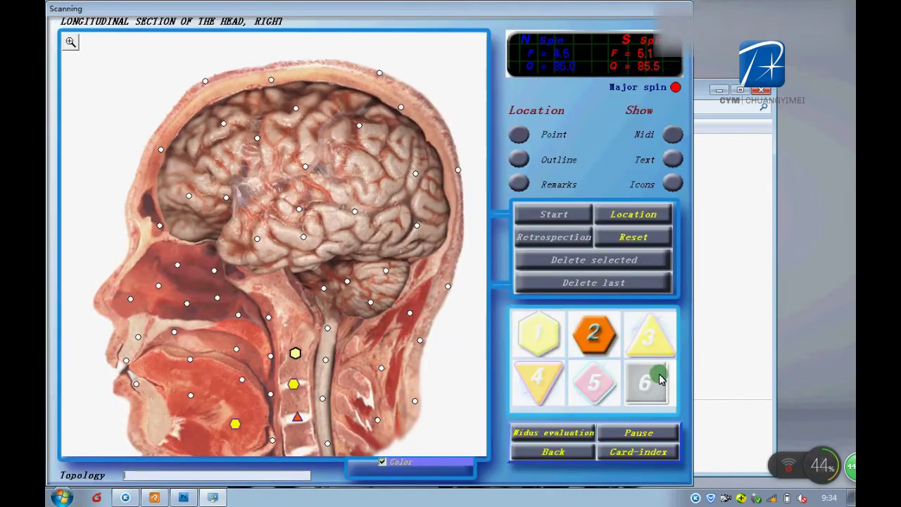
left_click(555, 453)
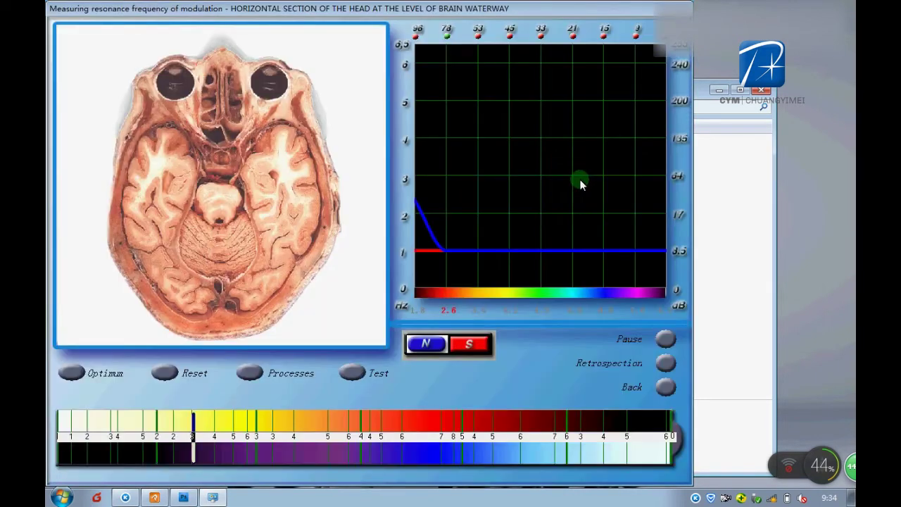
left_click(666, 341)
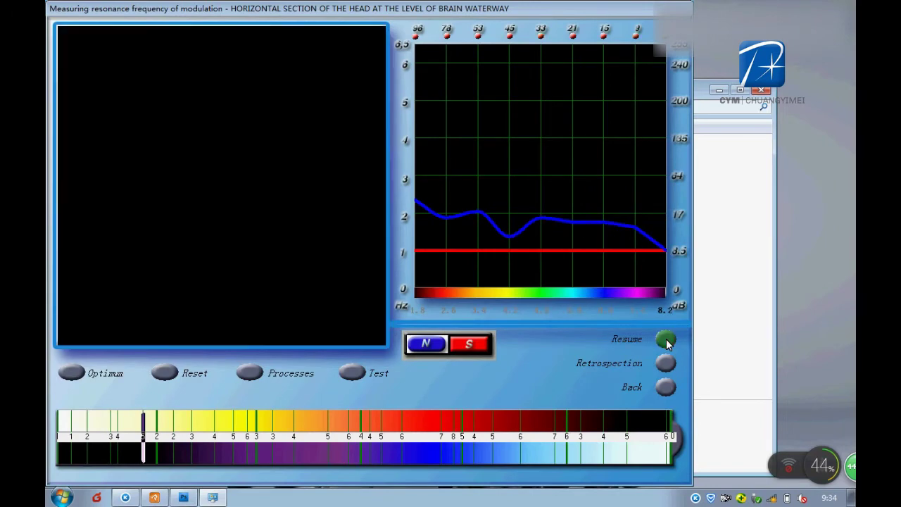
left_click(666, 388)
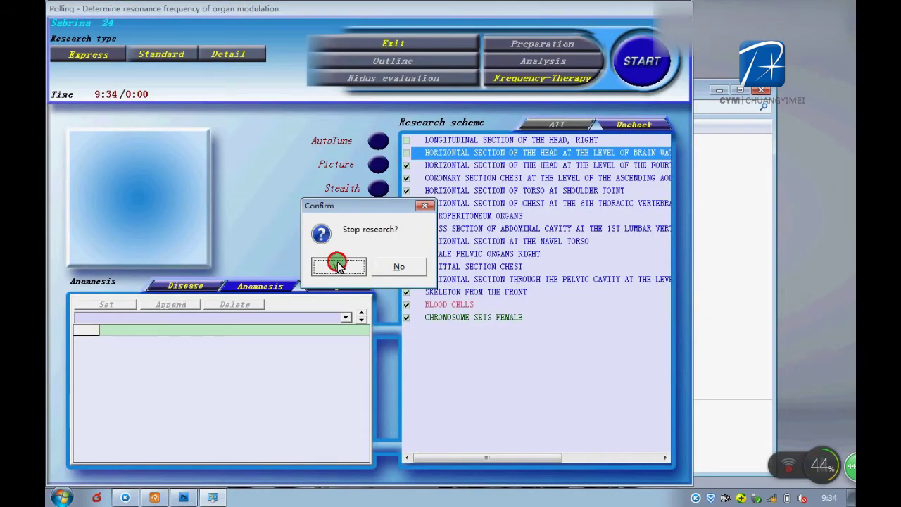
Confirm stopping the research and clear all check marks in the research scheme list.
left_click(339, 264)
left_click(572, 126)
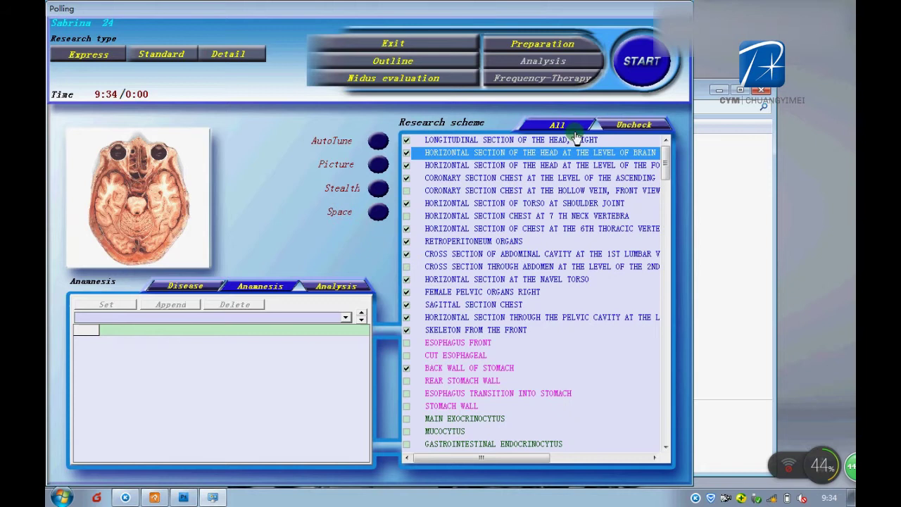
left_click(638, 125)
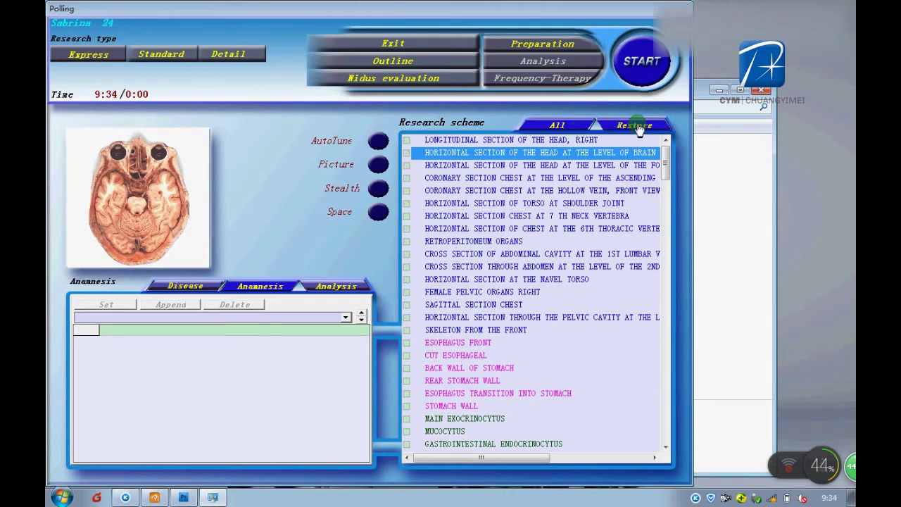
Browse down the section list and tick 'LIVER: FROM BEHIND' for research.
left_click(556, 166)
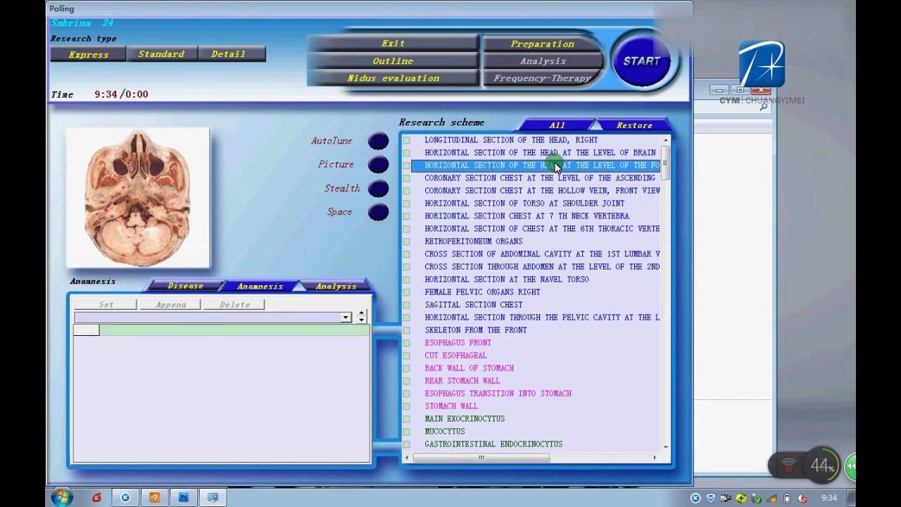
key("Down")
key("Down")
key("Down")
key("Down")
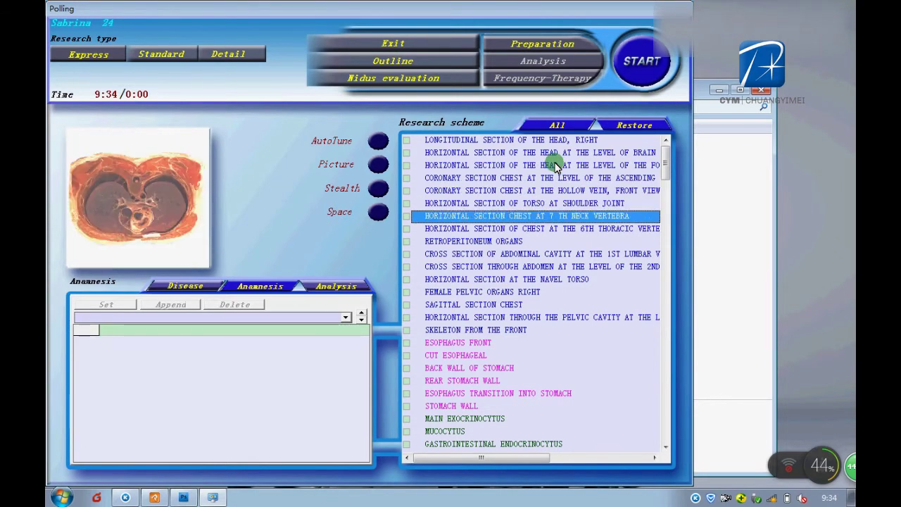
key("Down")
key("Down")
key("Down")
key("Down")
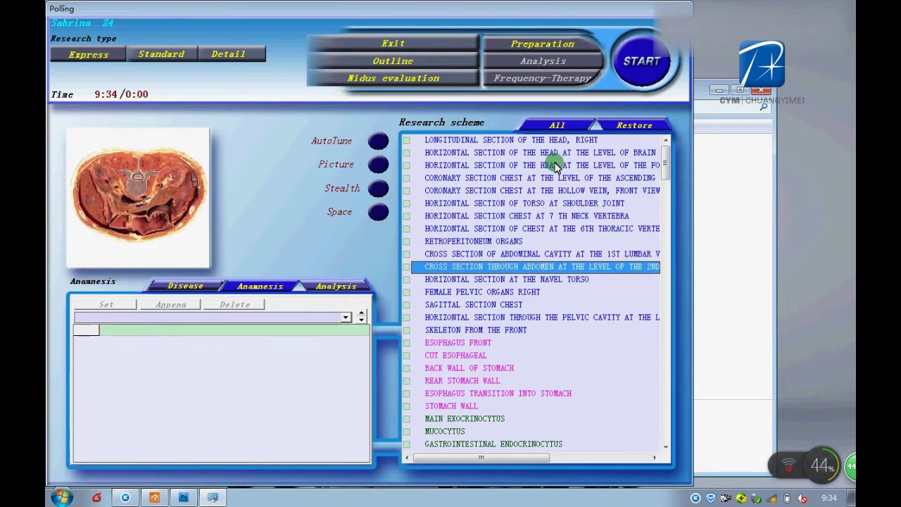
key("Down")
key("Down")
key("Down")
key("Down")
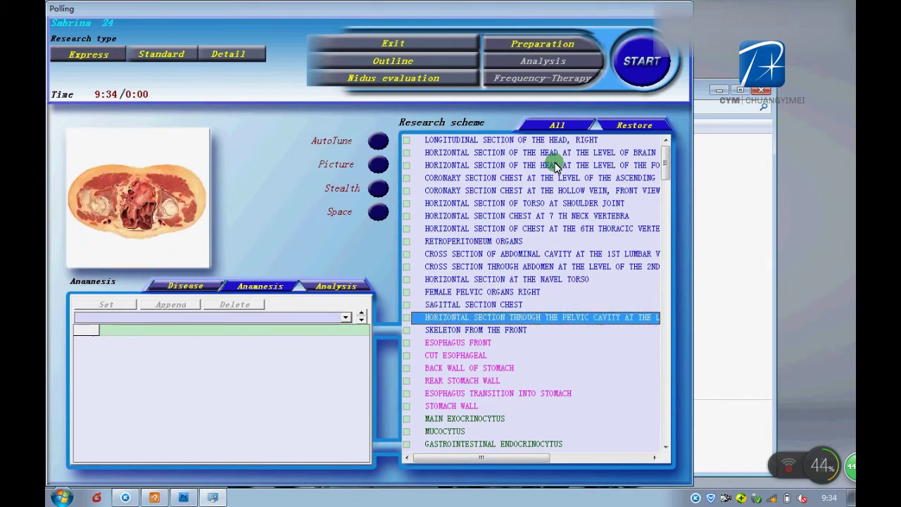
key("Down")
key("Down")
key("Down")
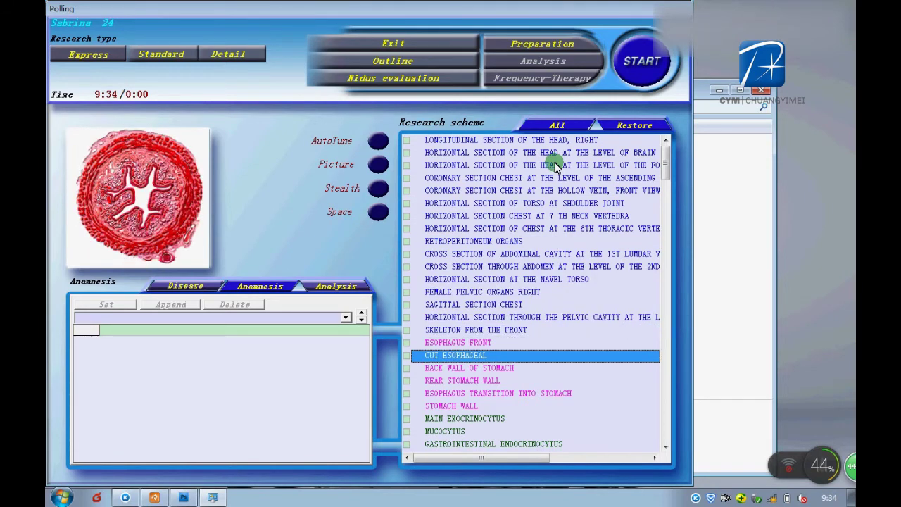
key("Down")
key("Down")
key("Down")
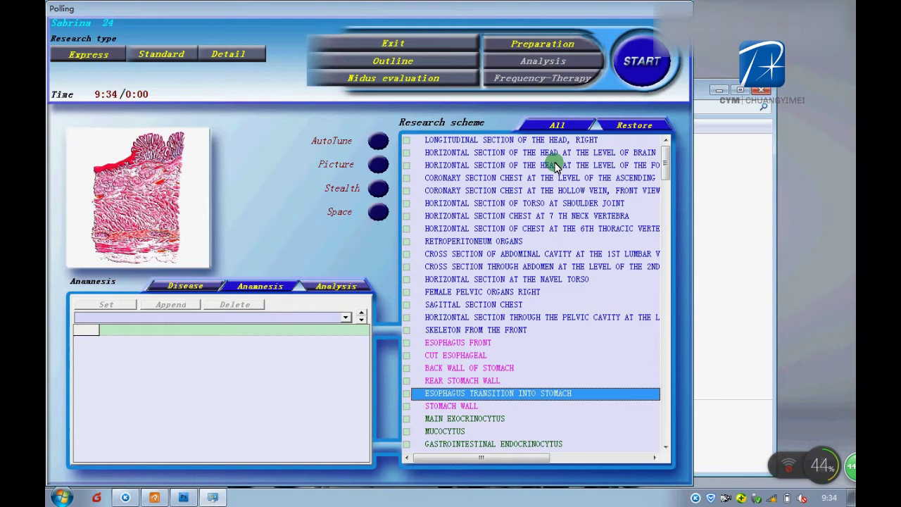
key("Down")
key("Down")
key("Down")
key("Down")
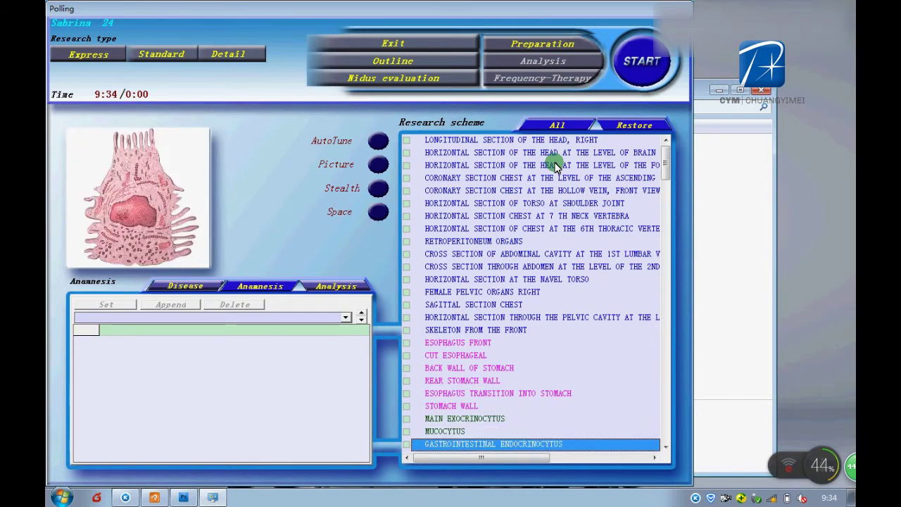
key("Down")
key("Down")
key("Down")
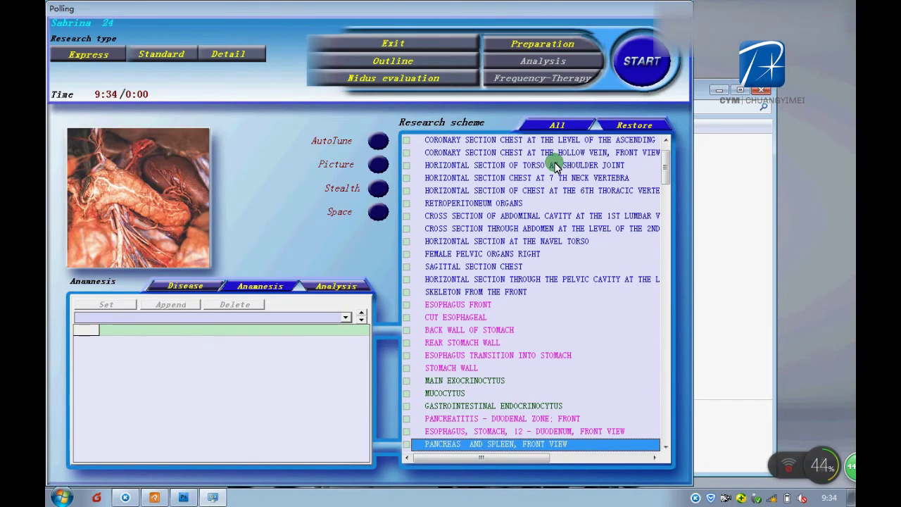
key("Up")
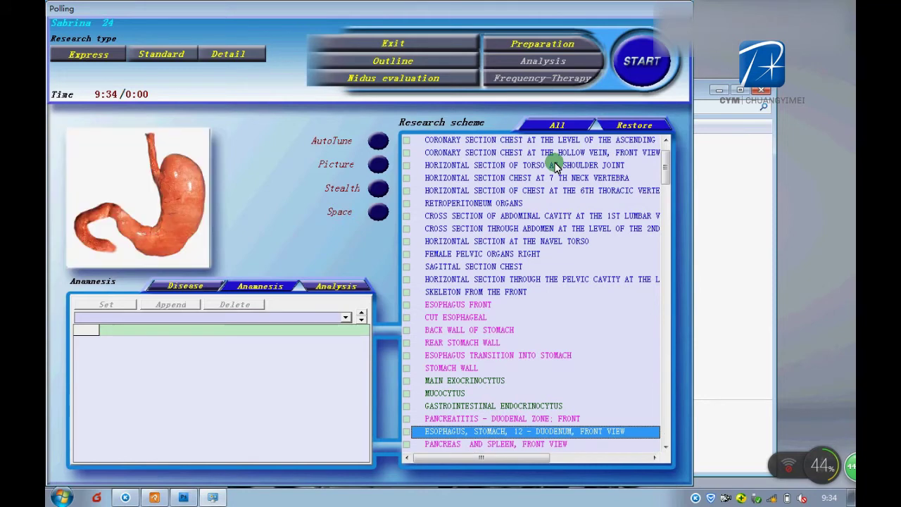
key("Down")
key("Down")
key("Down")
key("Down")
key("Down")
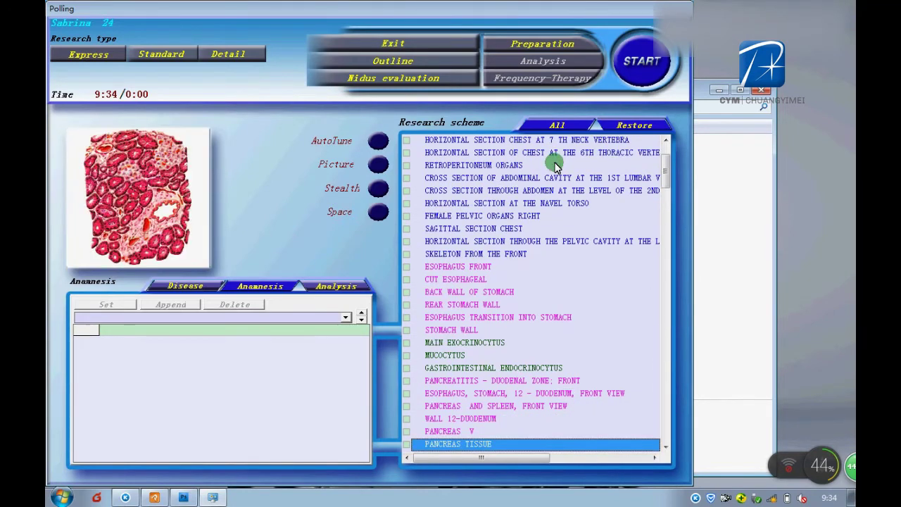
key("Down")
key("Down")
key("Down")
key("Down")
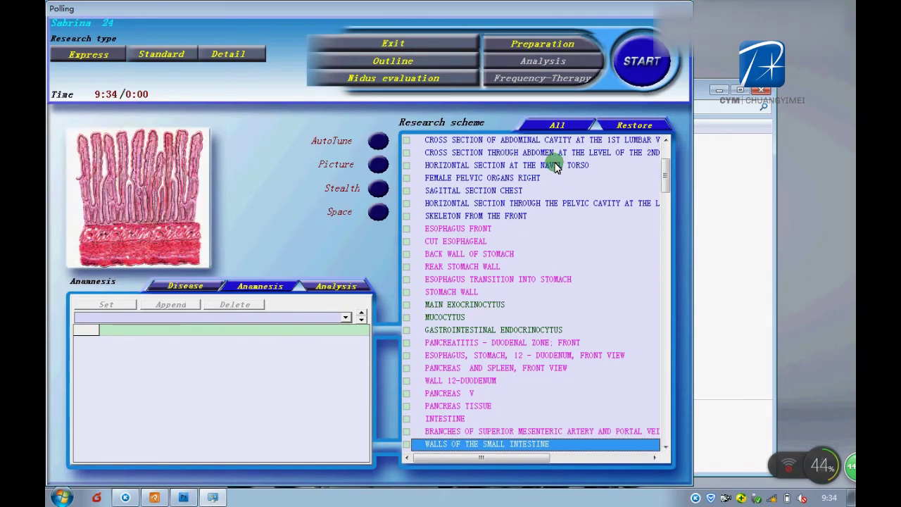
key("Down")
key("Down")
key("Down")
key("Down")
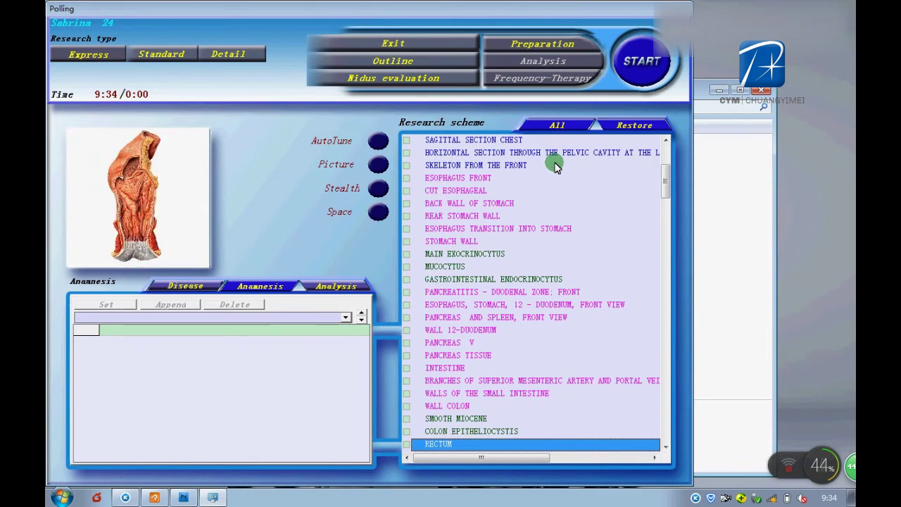
key("Down")
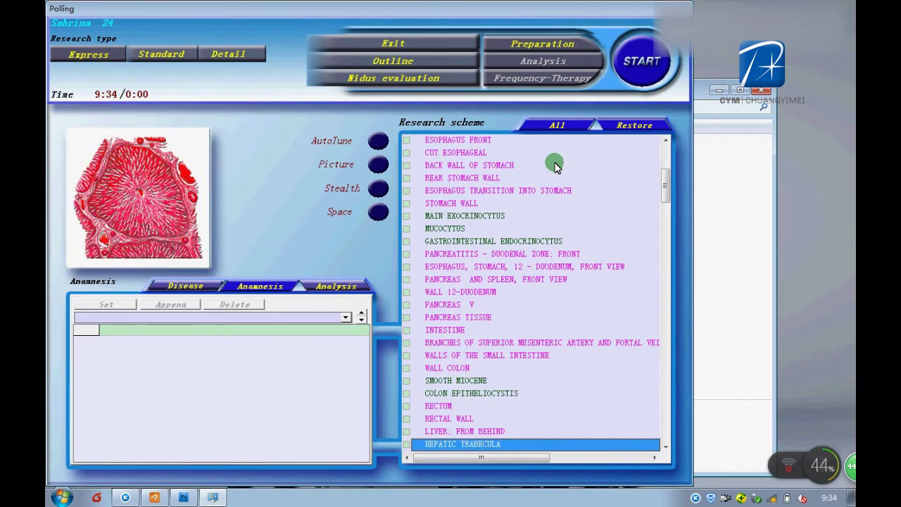
key("Up")
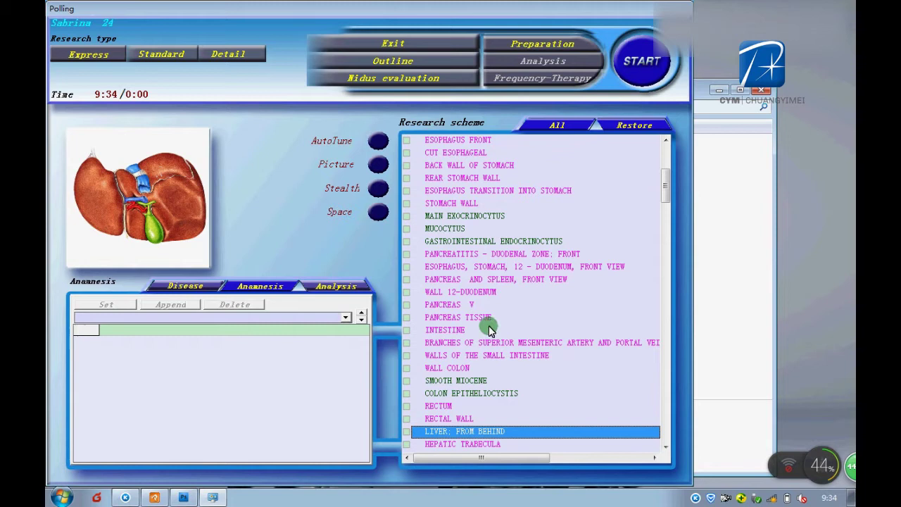
left_click(407, 431)
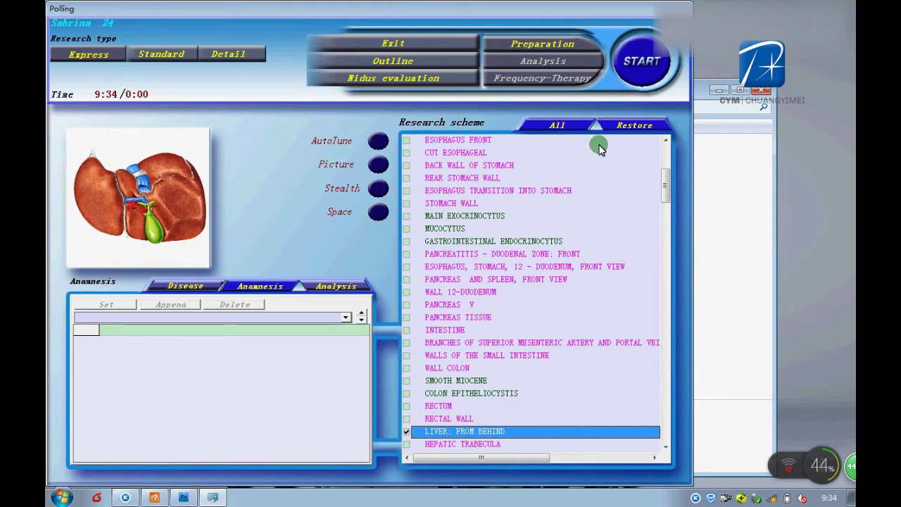
Run the liver scan, dismiss 'Research done.', and open Analysis with the Organ Test etalon comparison.
left_click(634, 62)
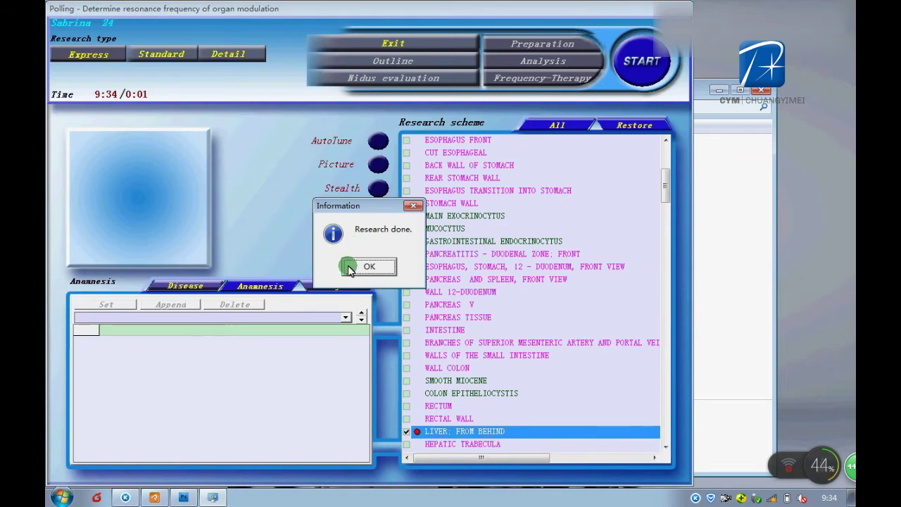
left_click(350, 268)
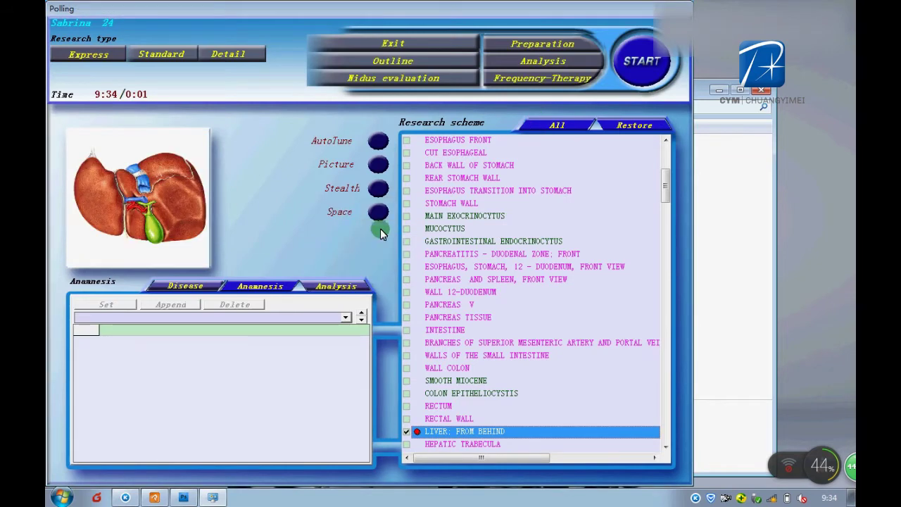
left_click(543, 61)
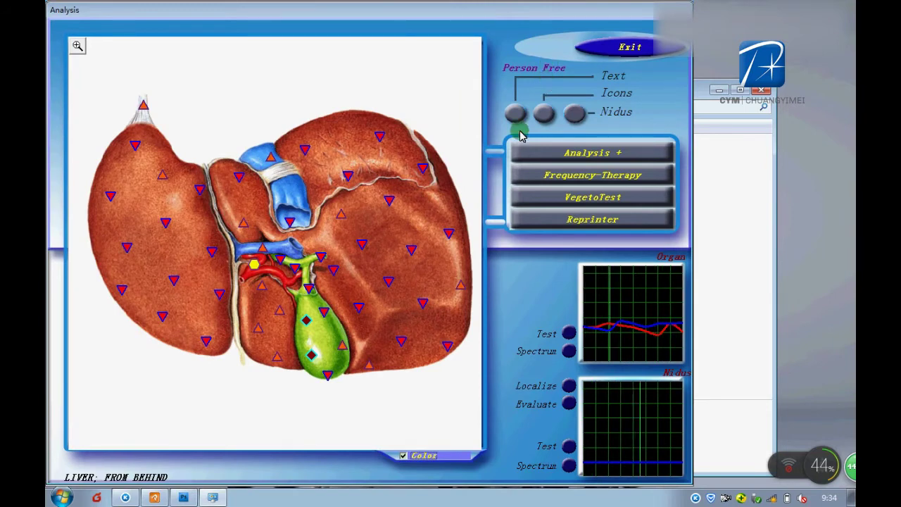
left_click(565, 335)
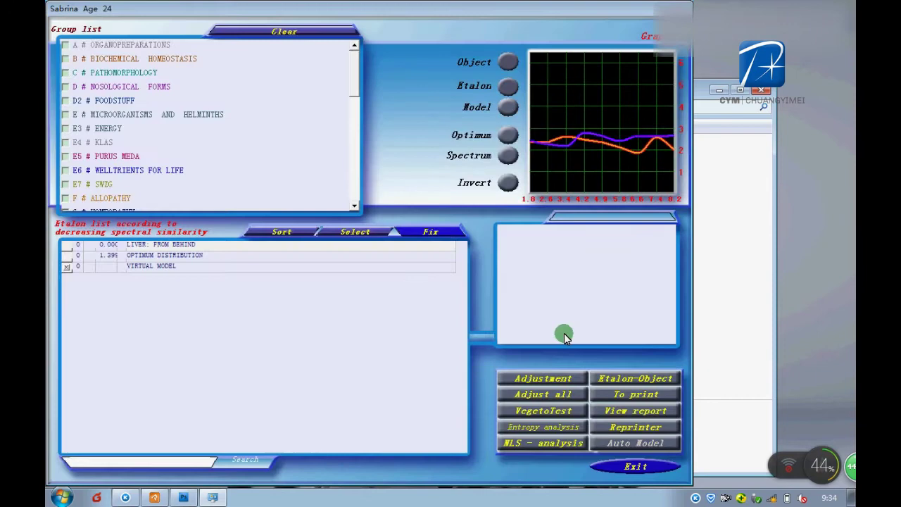
Add the PATHOMORPHOLOGY and NOSOLOGICAL FORMS groups and recalculate similarity for all etalons.
left_click(68, 74)
left_click(65, 87)
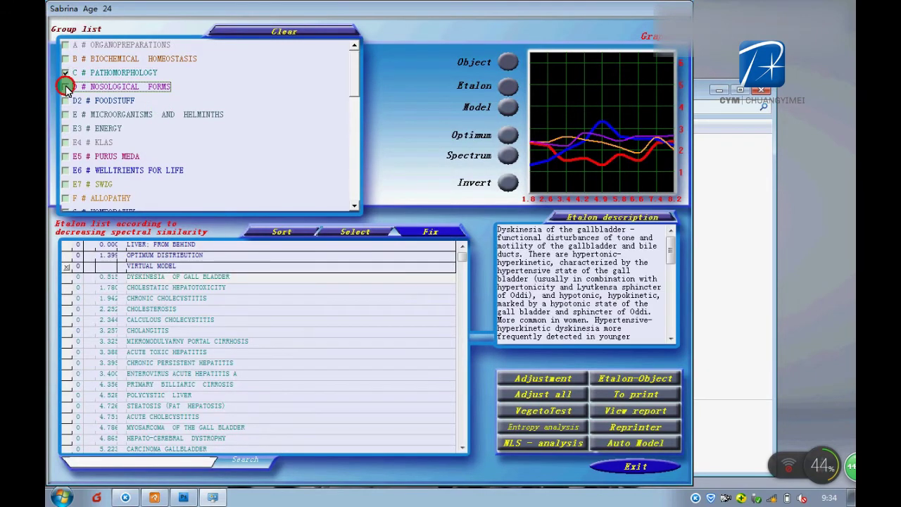
left_click(540, 393)
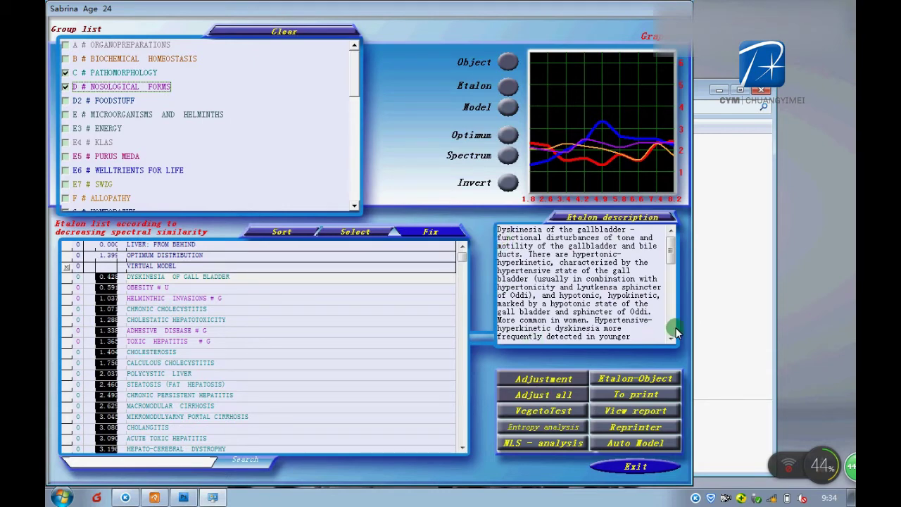
Read the Dyskinesia of gall bladder etalon description, then open its entropy analysis.
mouse_move(671, 251)
left_mouse_down()
mouse_move(676, 338)
mouse_move(670, 236)
left_mouse_up()
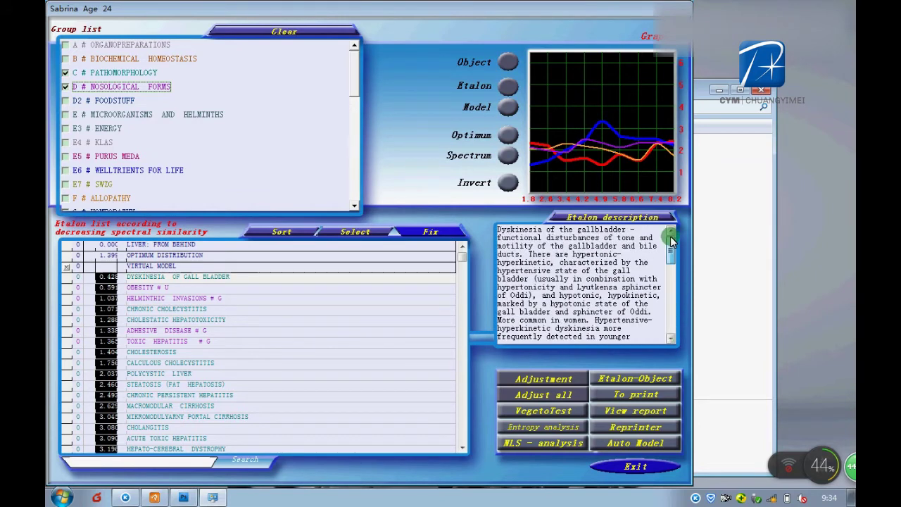
left_click(670, 338)
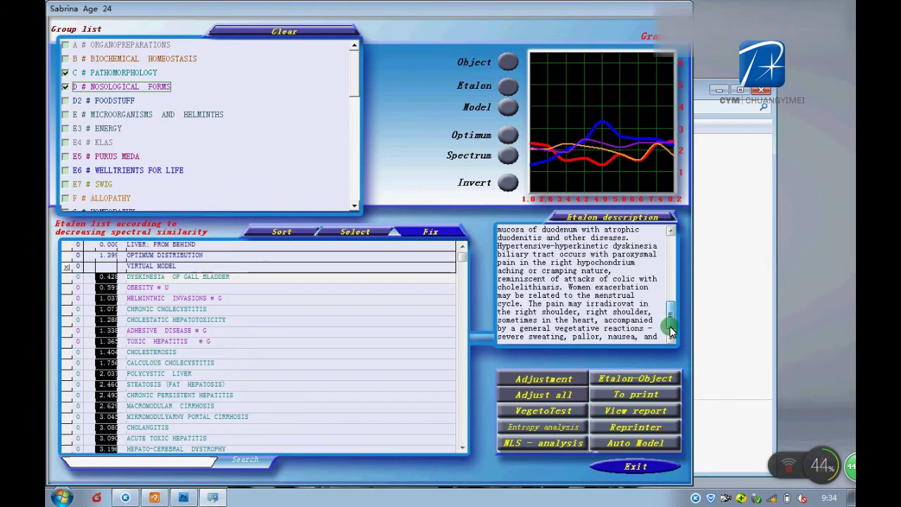
left_click_drag(567, 336, 461, 145)
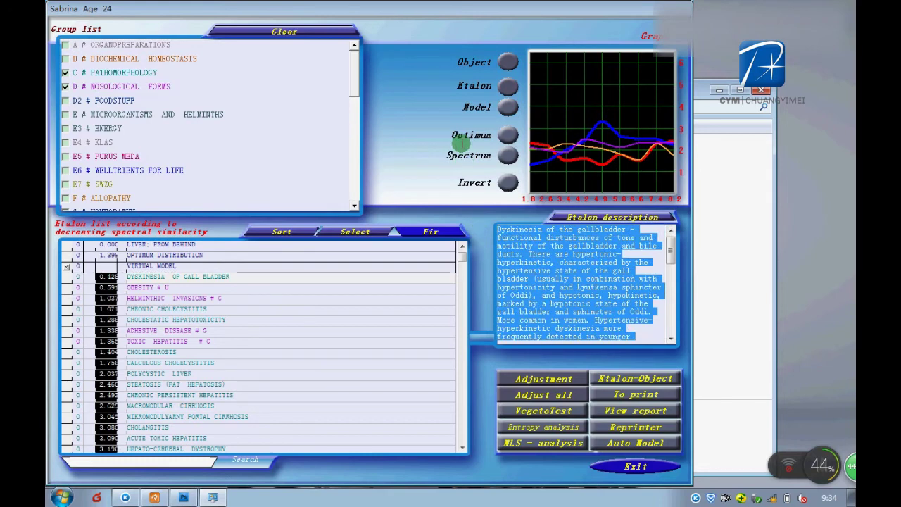
left_click(637, 301)
left_click(541, 440)
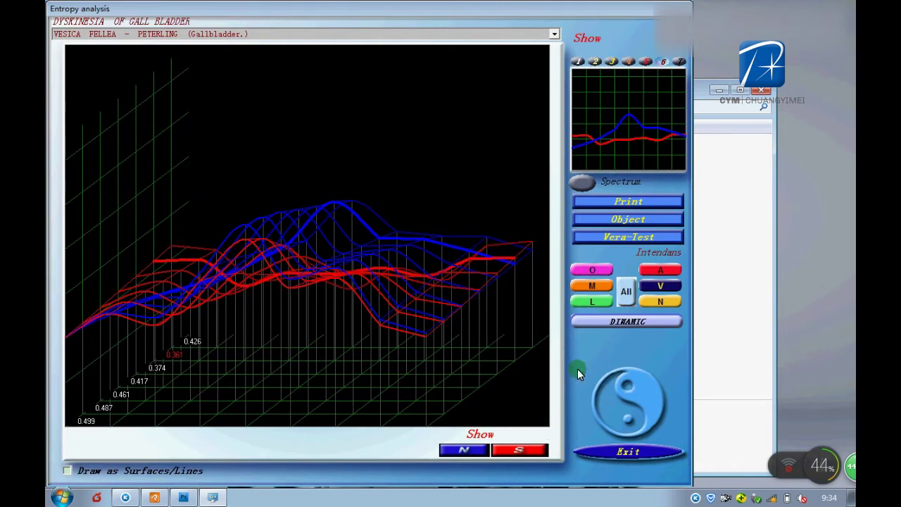
Chart the Dyskinesia entropy for all structures, including PLEXUS HEPATICUS from the structure list.
left_click(622, 293)
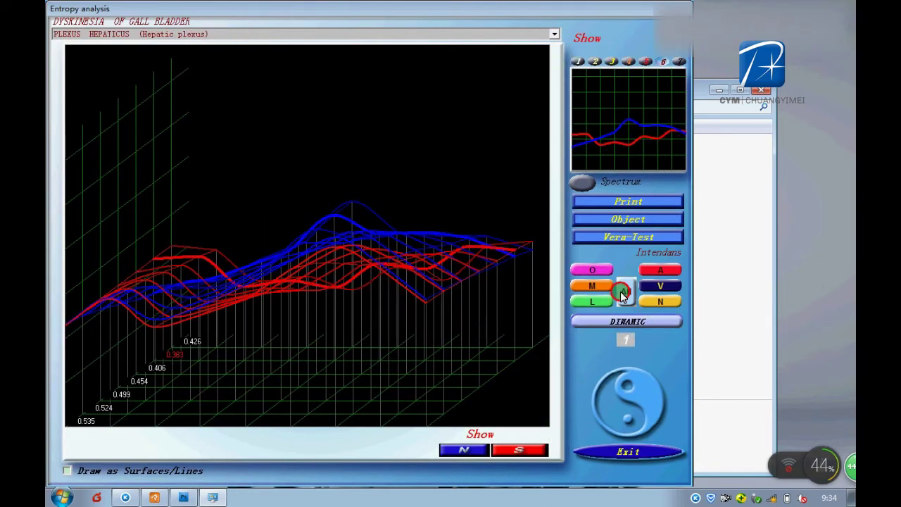
left_click(554, 34)
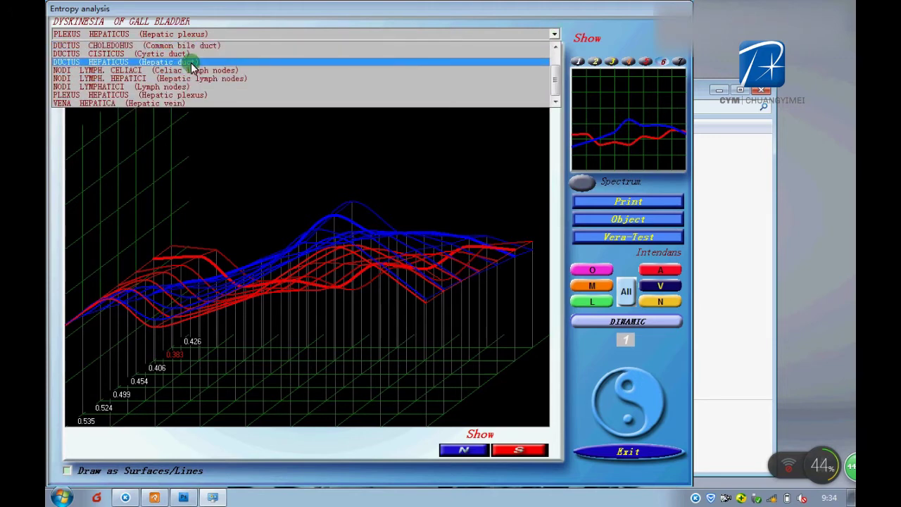
left_click(543, 87)
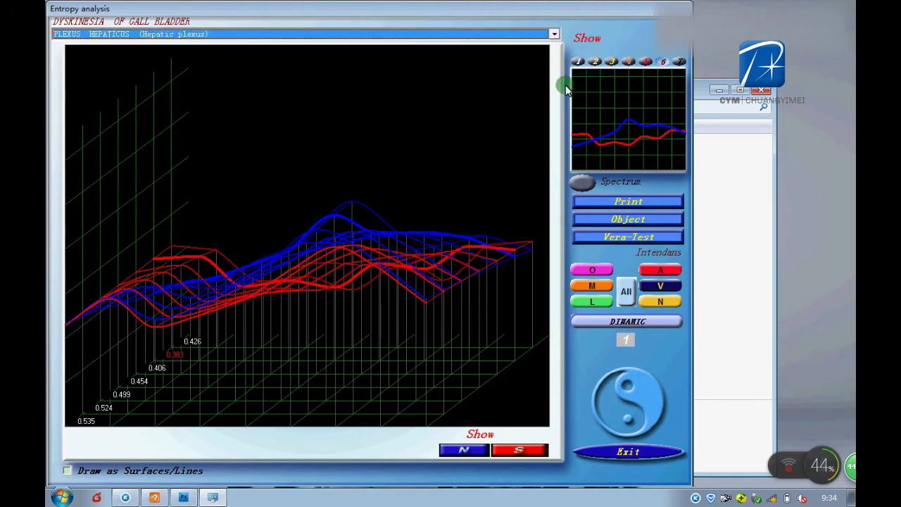
left_click(624, 294)
Close the entropy analysis, then tag and select the Dyskinesia of gall bladder result.
left_click(637, 449)
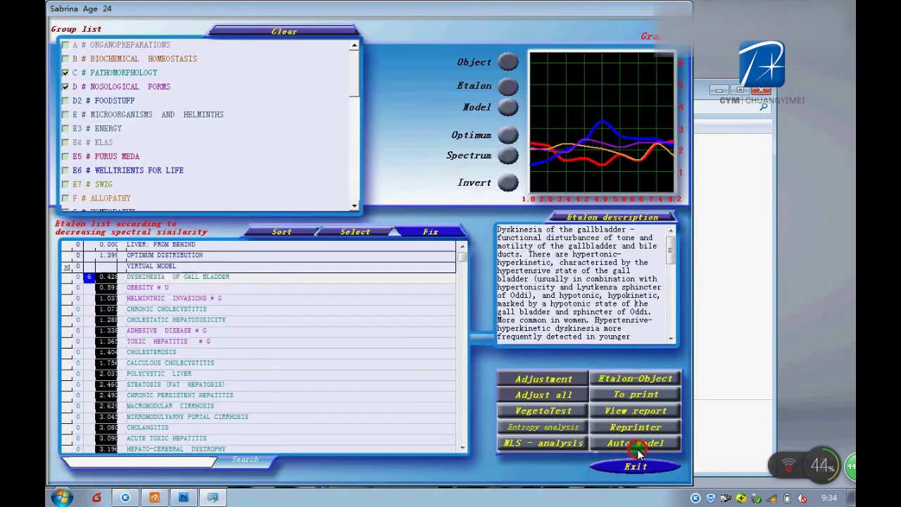
left_click(89, 278)
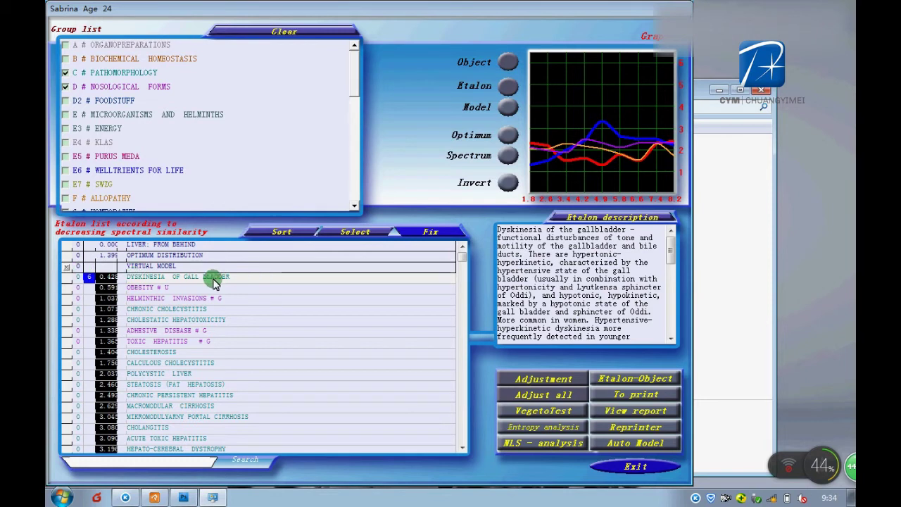
left_click(105, 280)
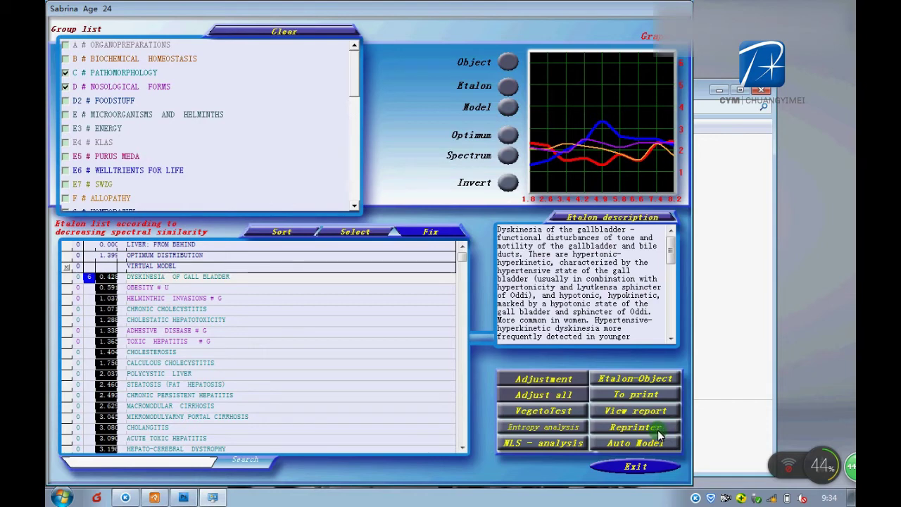
Expand the full etalon description, collapse it, and exit to the liver Scanning view.
scroll(671, 267, "down", 4)
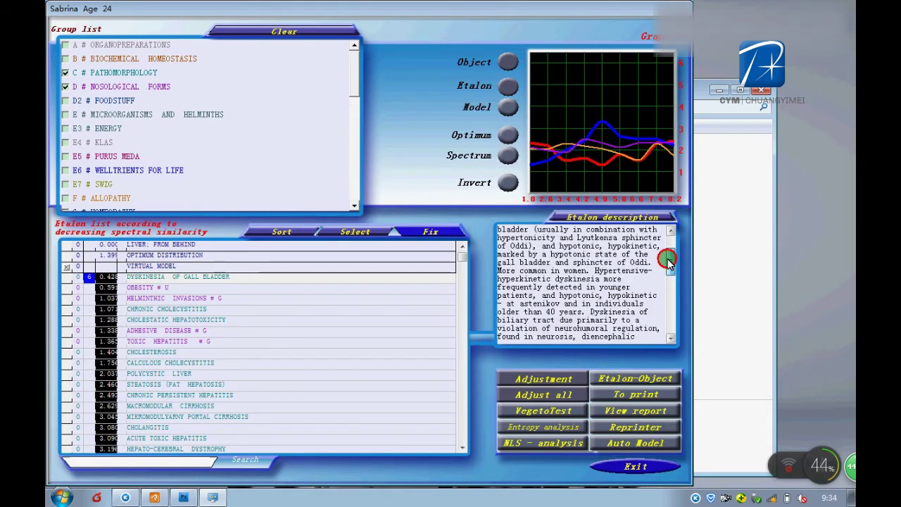
scroll(671, 255, "up", 5)
left_click(671, 255)
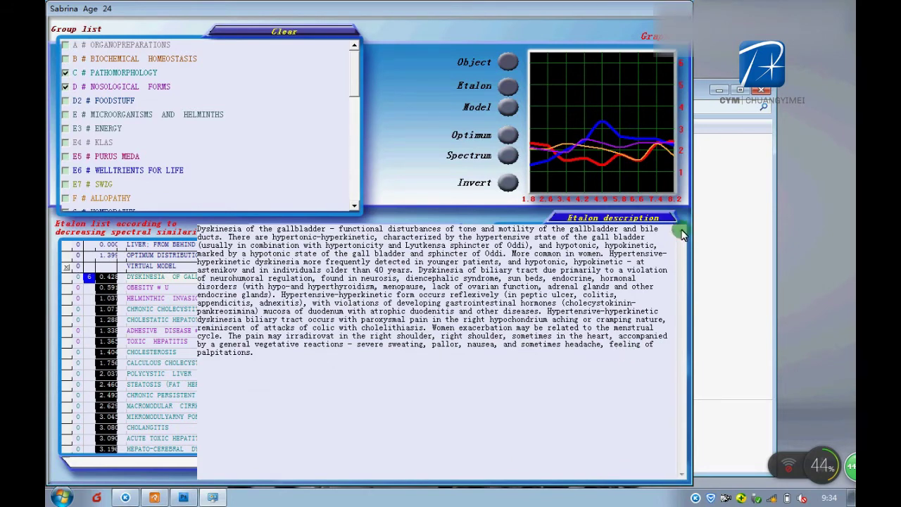
left_click(646, 220)
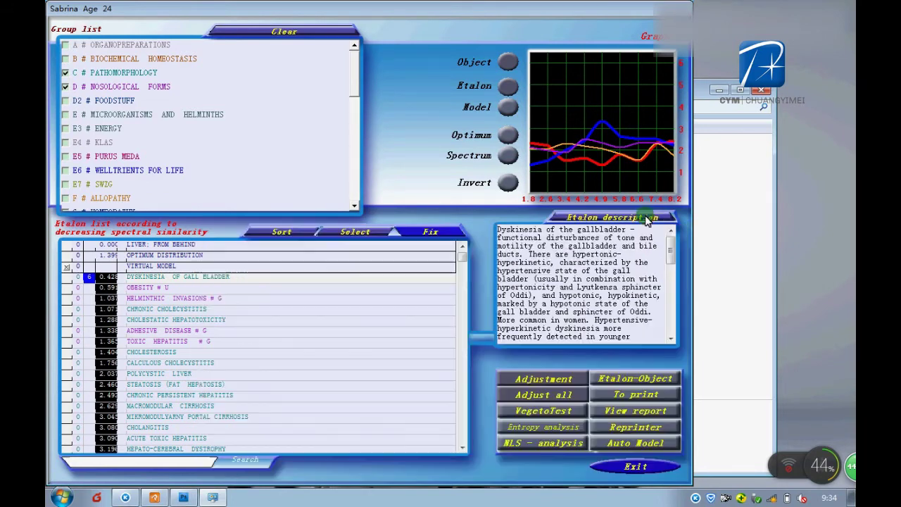
left_click(643, 468)
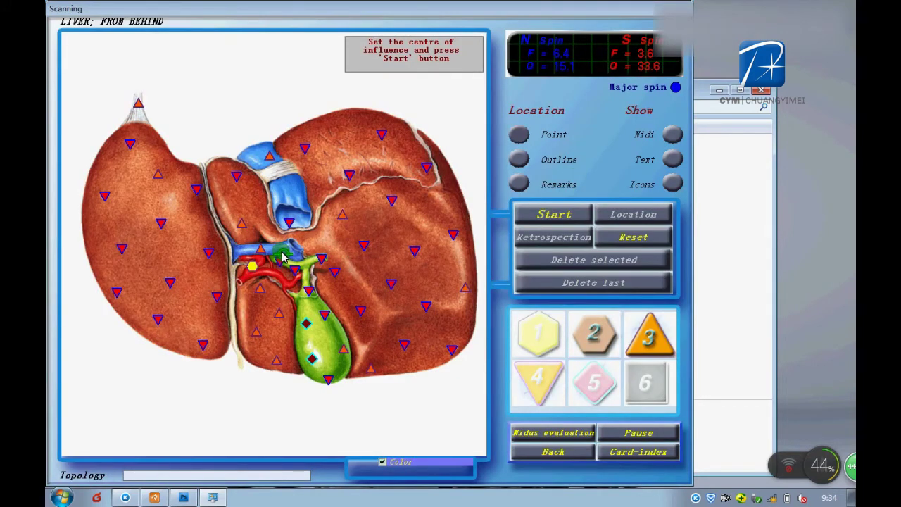
Run frequency therapy on the liver from behind and return to the research list.
left_click(562, 221)
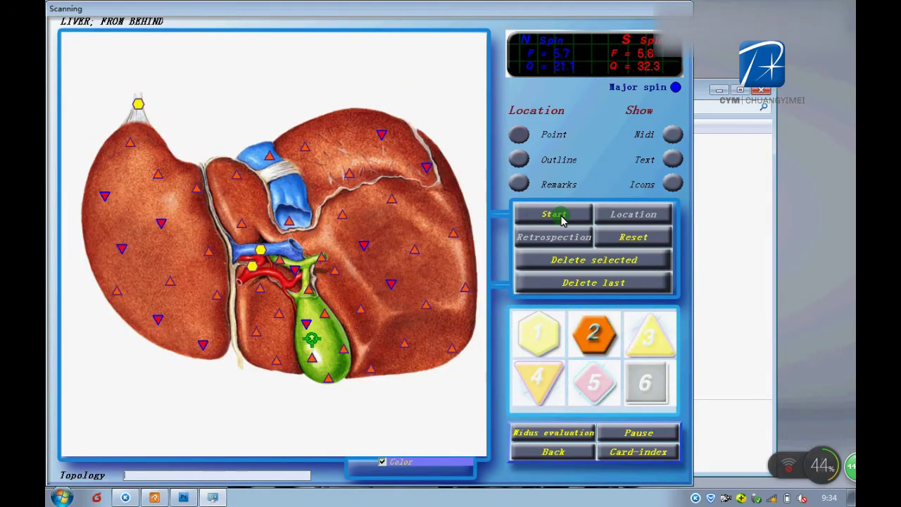
left_click(556, 215)
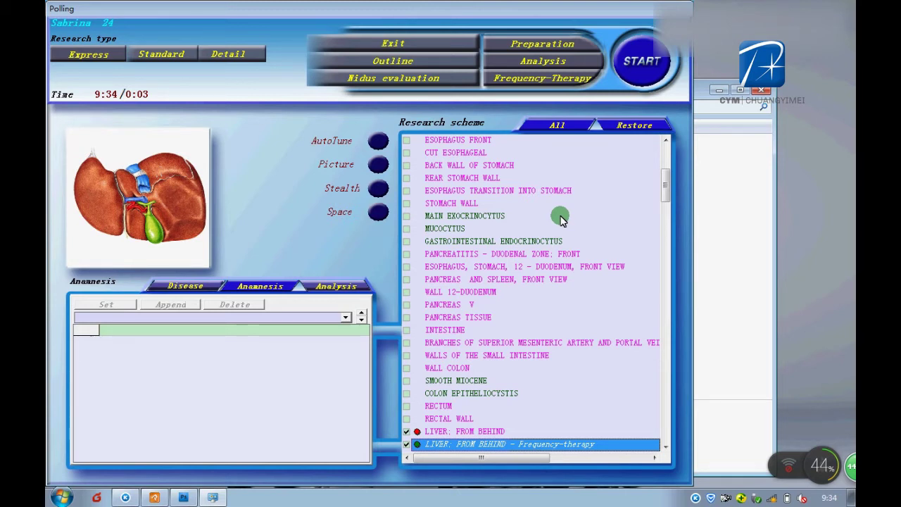
Auto-compare the liver scans before and after therapy, showing 39% strengthening of compensatory reactions.
left_click(543, 62)
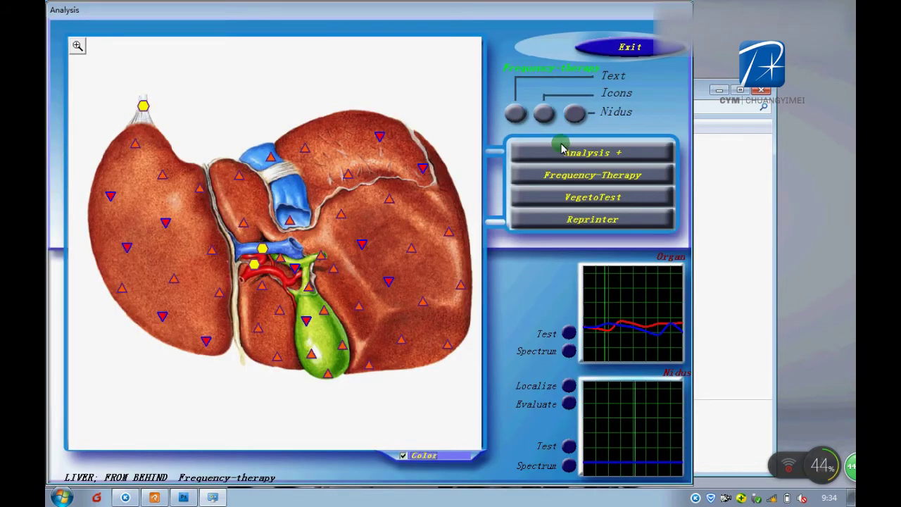
left_click(567, 154)
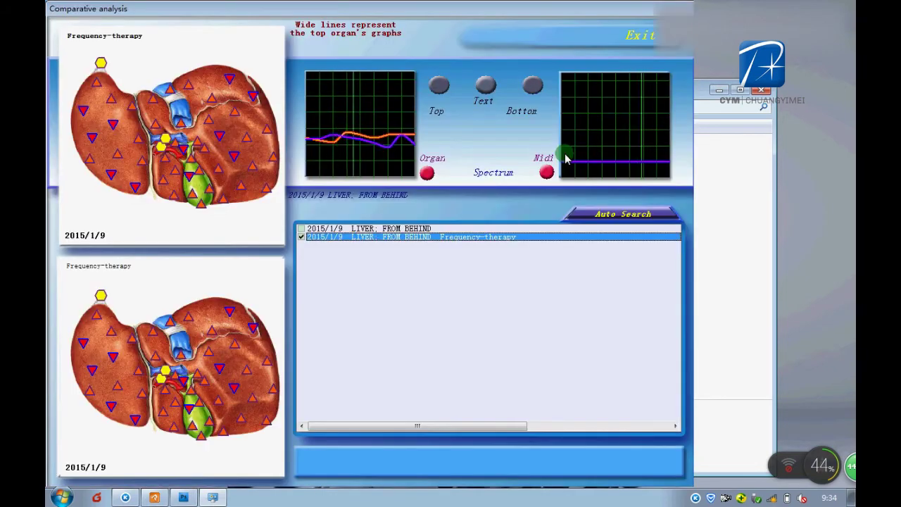
left_click(611, 216)
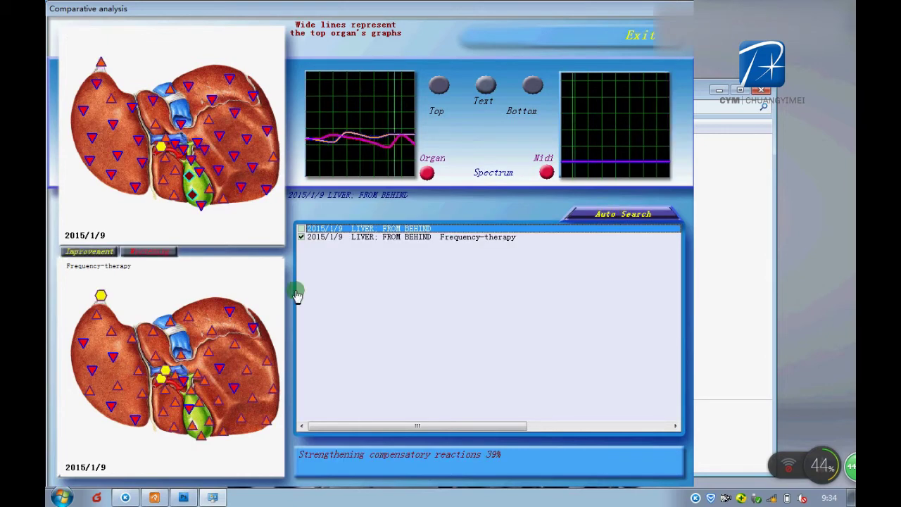
left_click(69, 253)
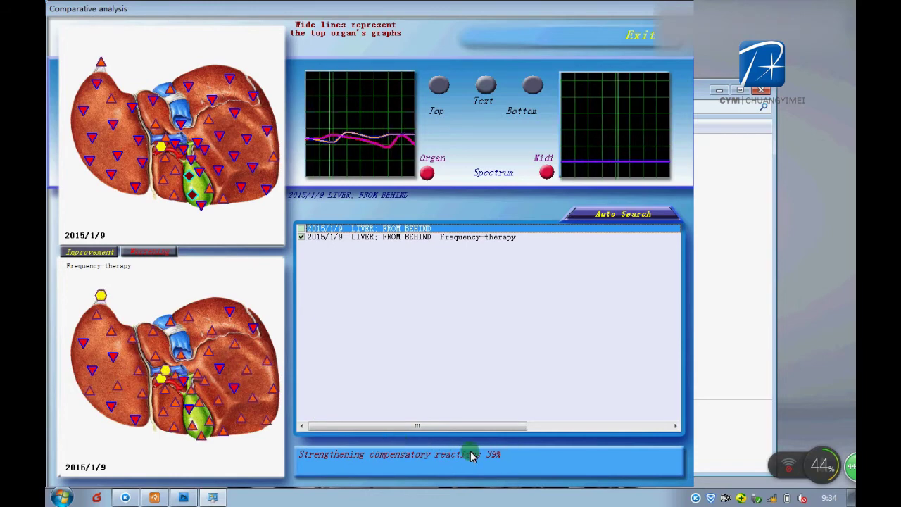
left_click(633, 42)
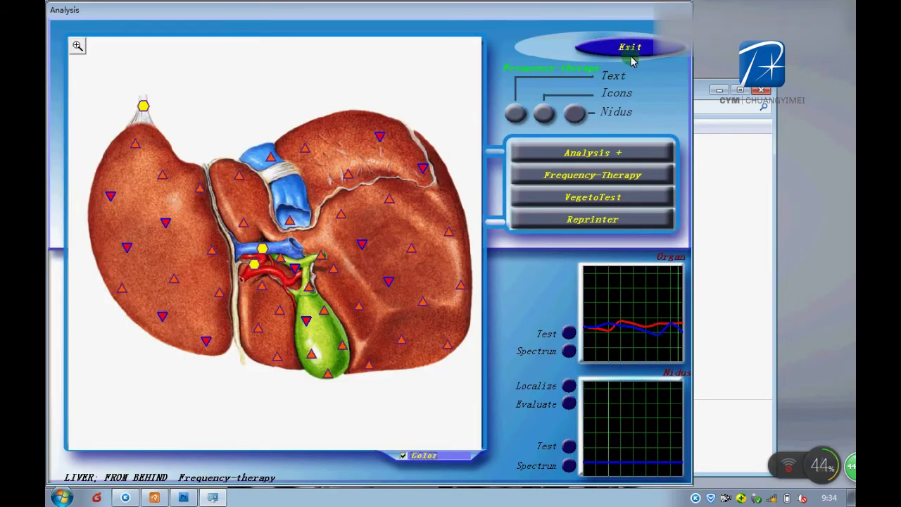
Run a VegetoTest on the liver using the 'water 30ml' test standard.
left_click(613, 202)
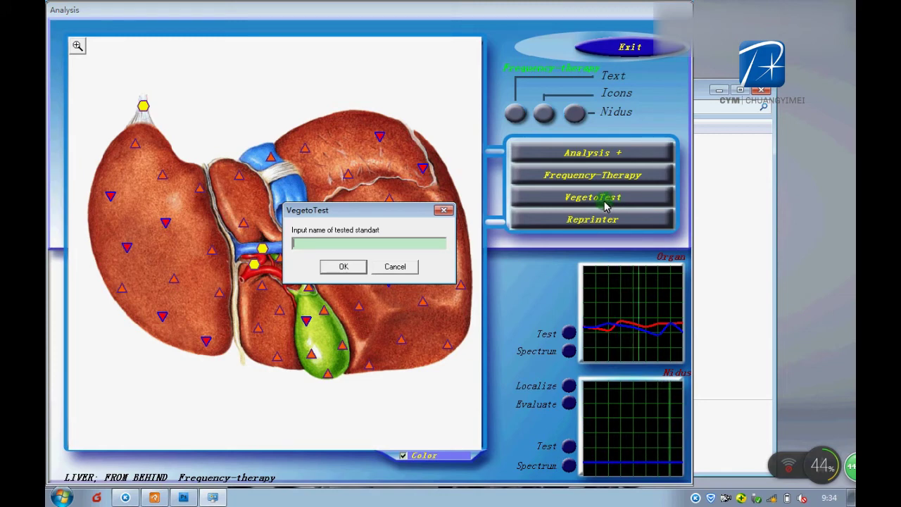
type("water 30ml")
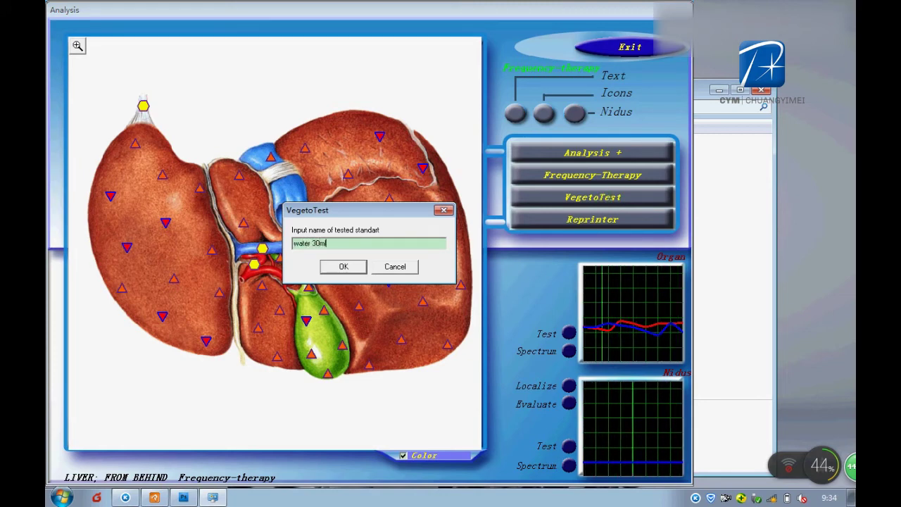
left_click(335, 270)
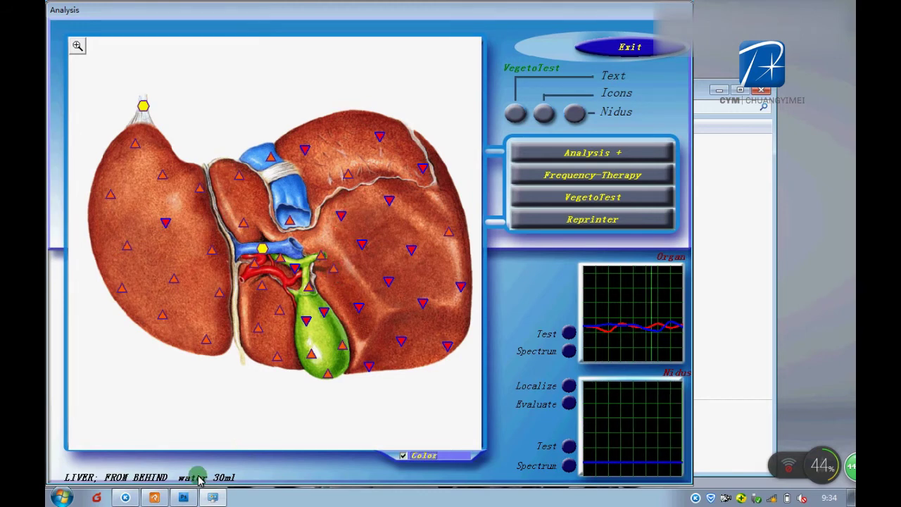
Compare the water 30ml scan with the original, showing 28% improvement, then exit.
left_click(563, 153)
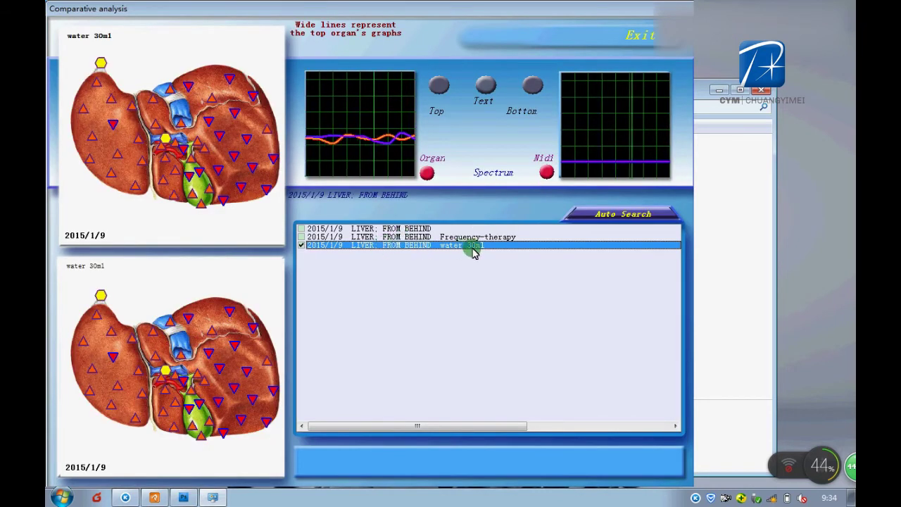
left_click(302, 229)
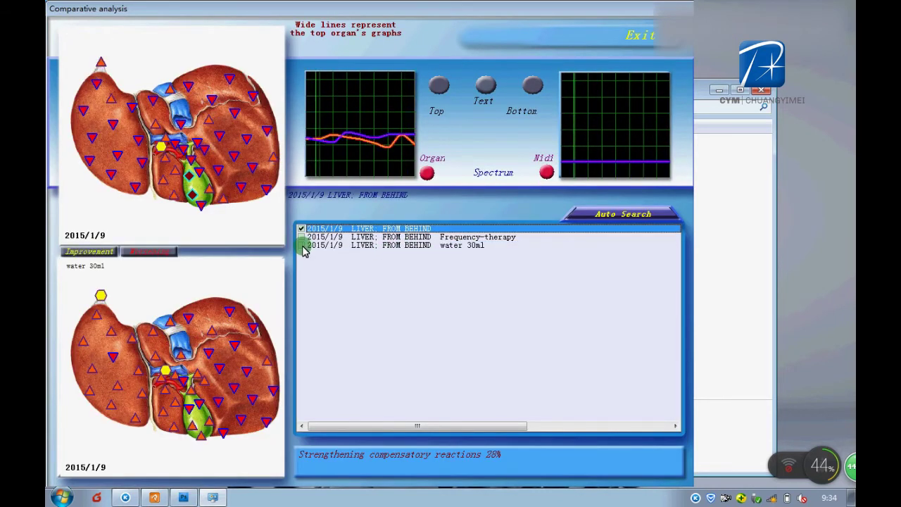
left_click(301, 246)
left_click(641, 216)
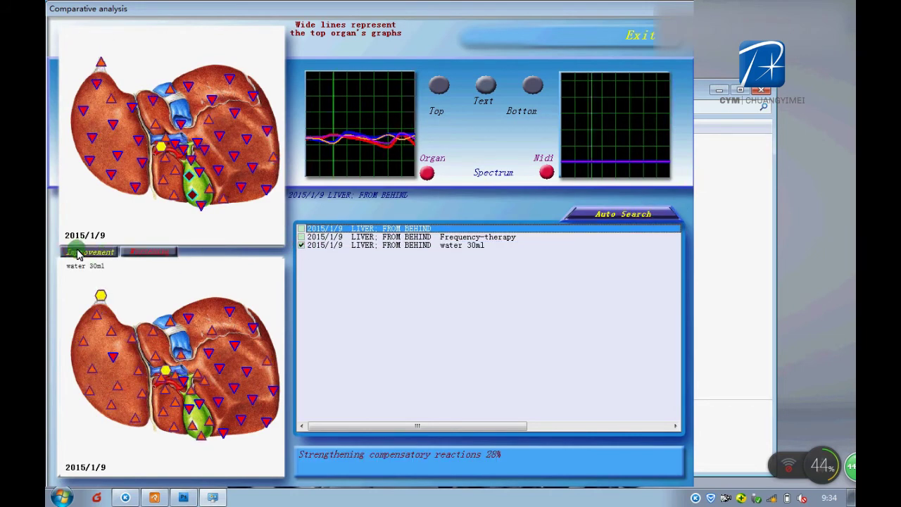
left_click(78, 252)
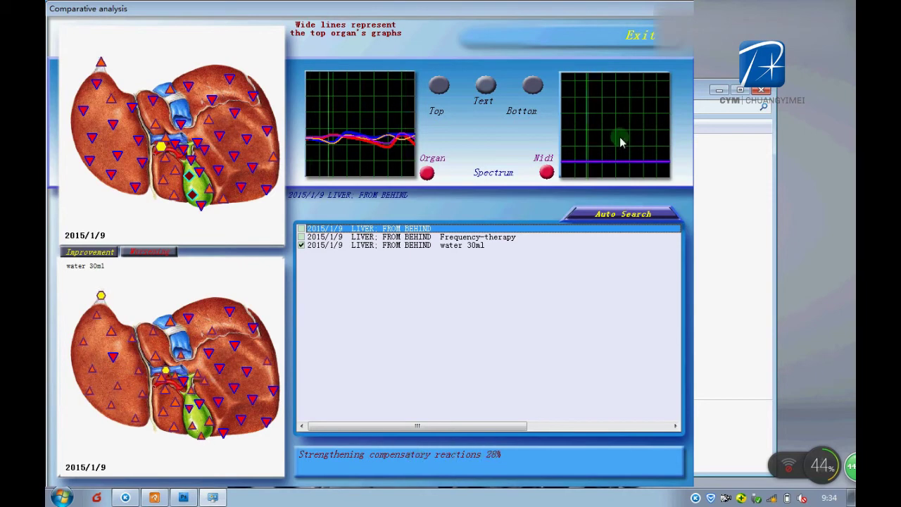
left_click(648, 39)
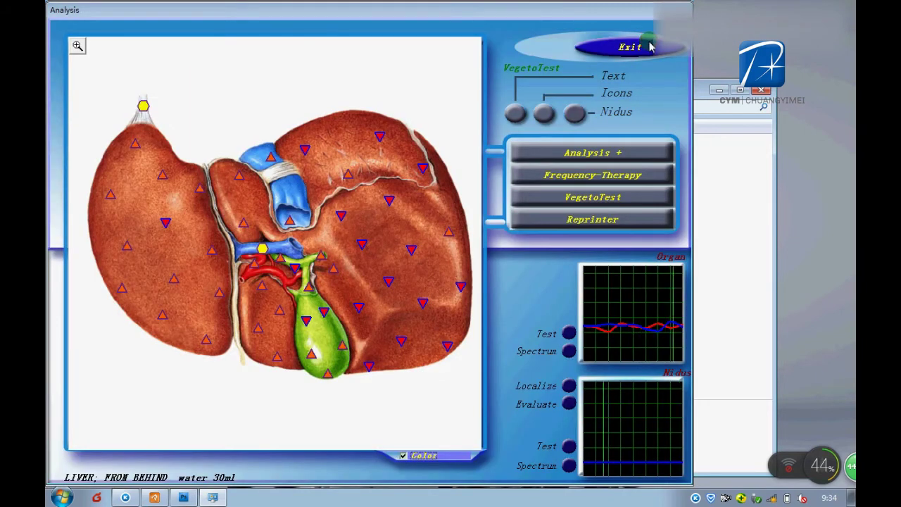
Prepare the liver remedy on a Water matrix (0.682) and close after all 9 draws.
left_click(616, 218)
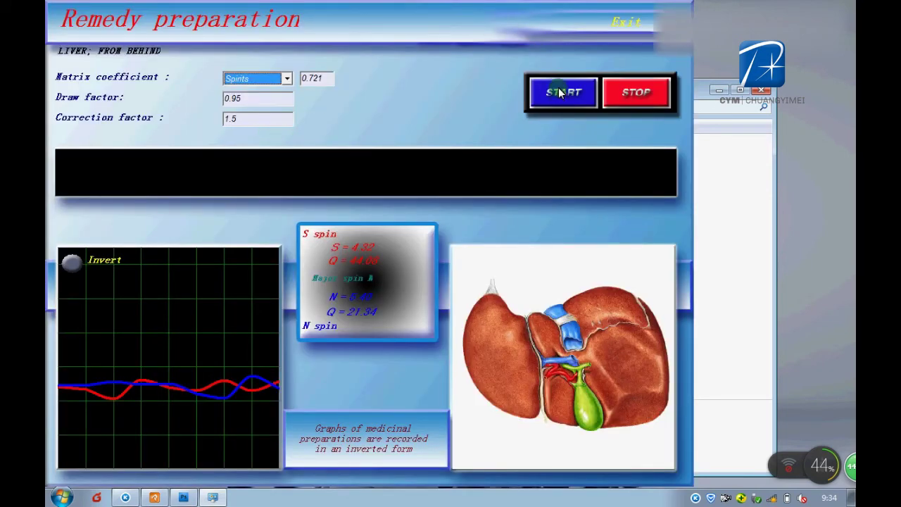
left_click(286, 82)
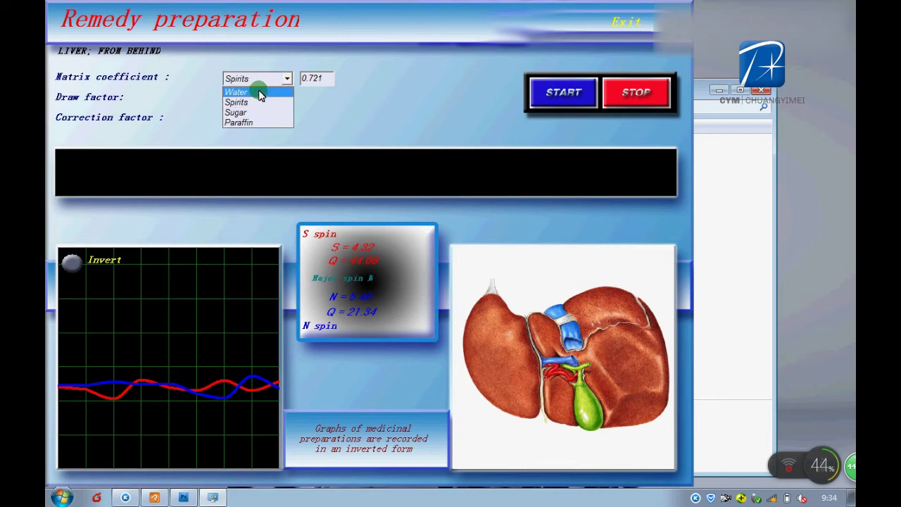
left_click(259, 93)
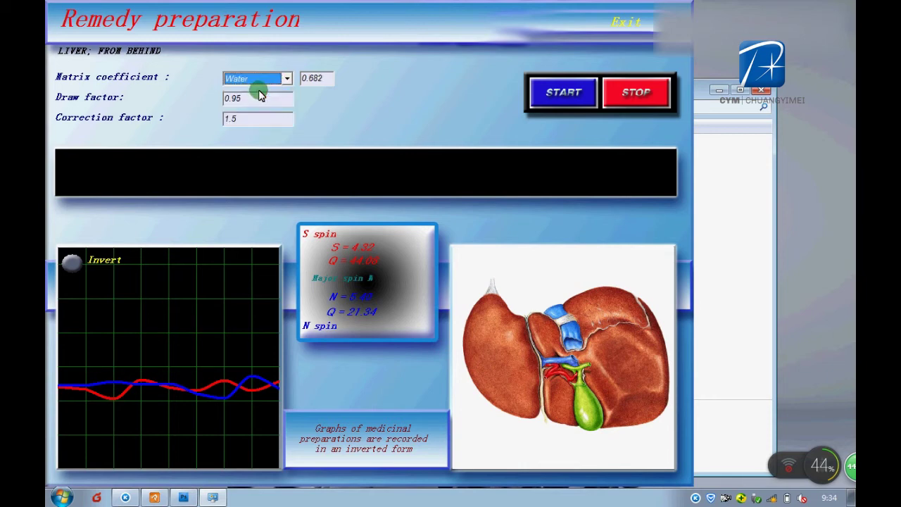
left_click(555, 94)
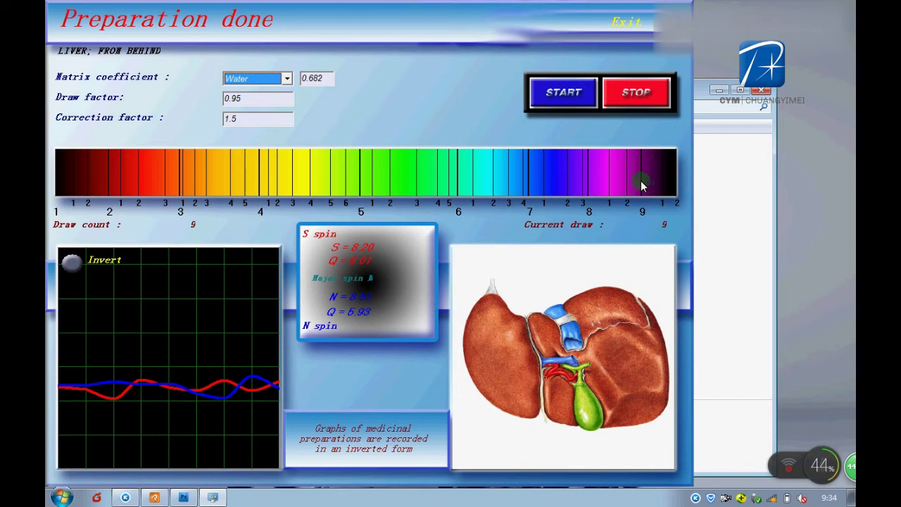
left_click(622, 22)
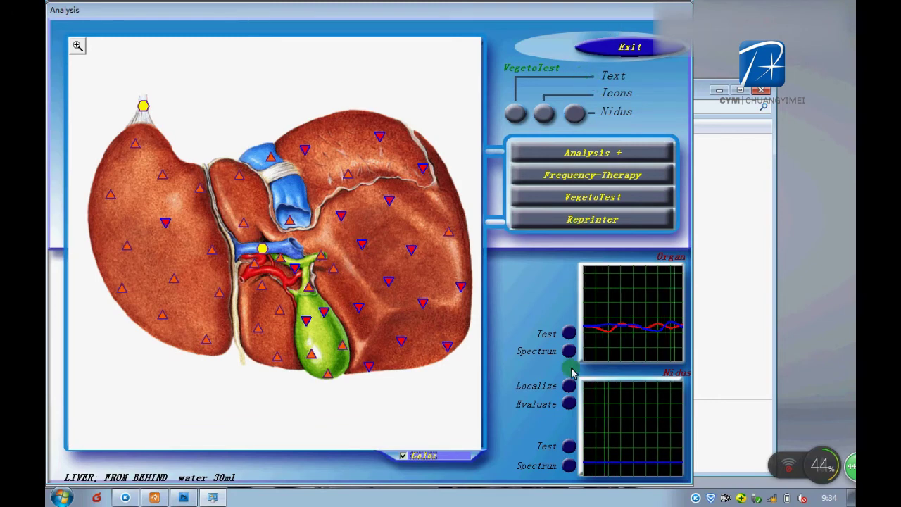
Magnify the gallbladder area, toggle Icons and Nidus, and run the Organ Test.
left_click(77, 48)
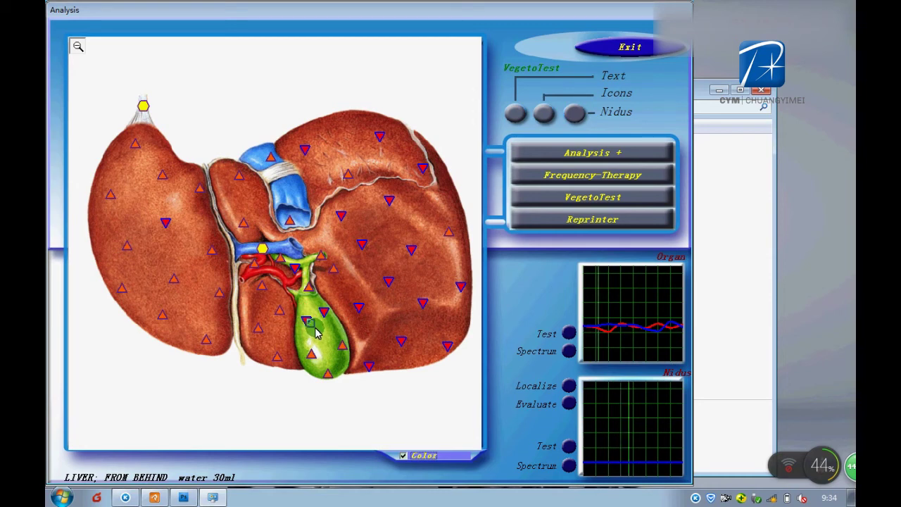
left_click(335, 357)
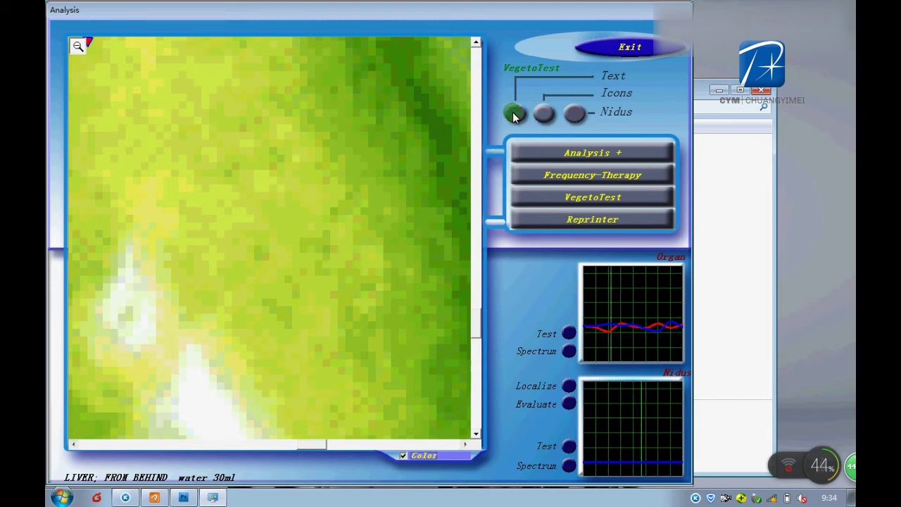
left_click(543, 115)
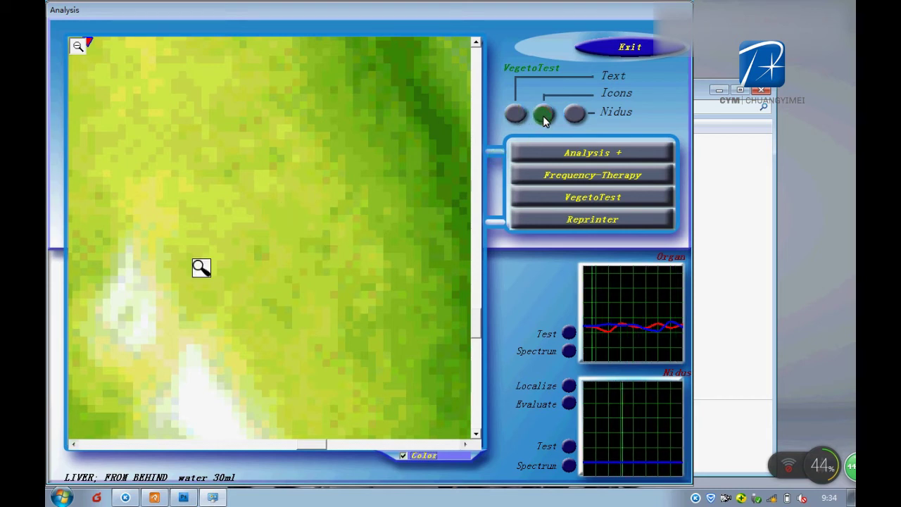
left_click(576, 116)
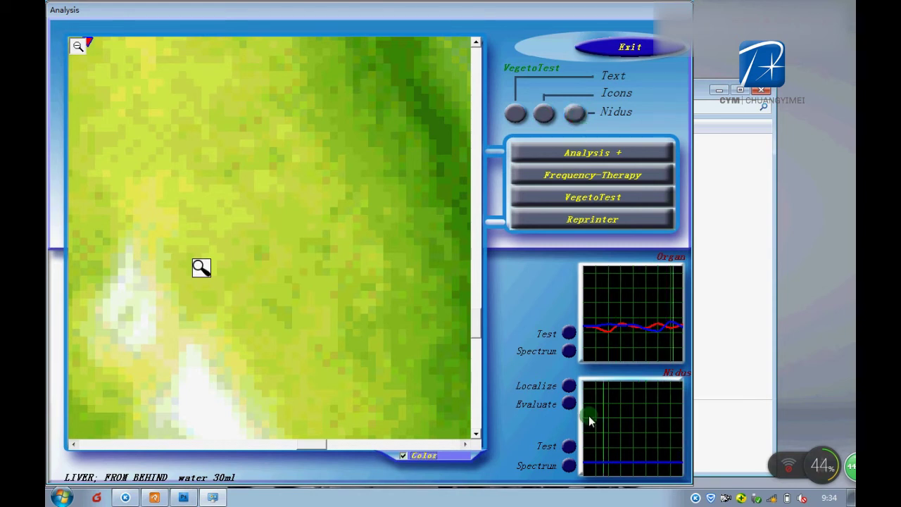
left_click(569, 335)
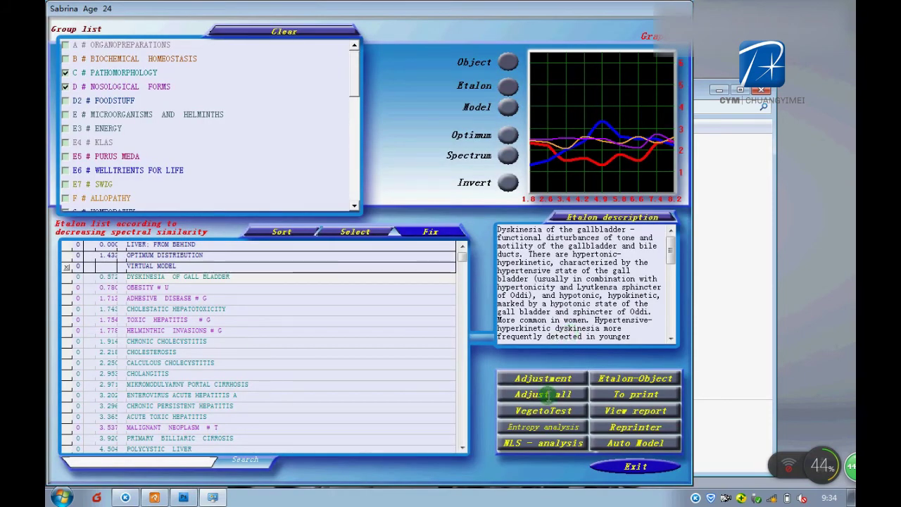
View the gall bladder entropy analysis with all curves, then scroll the Dyskinesia etalon description.
left_click(552, 426)
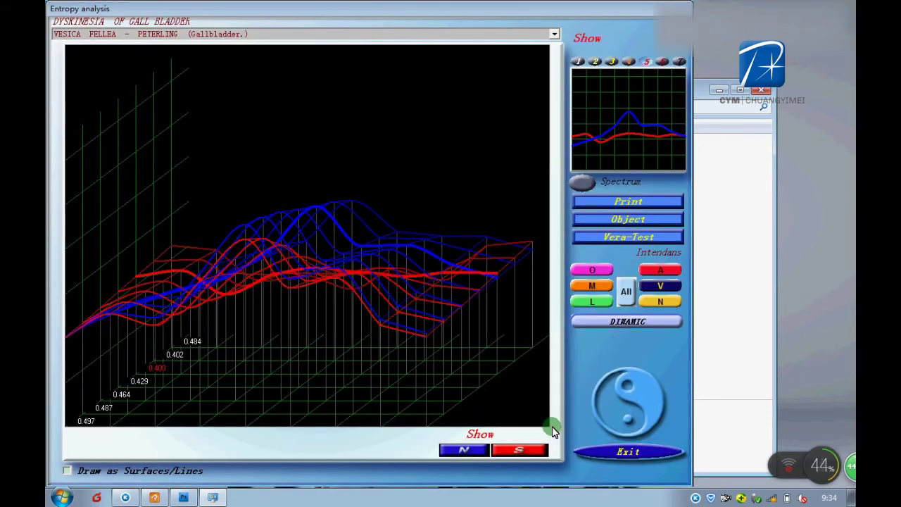
left_click(555, 35)
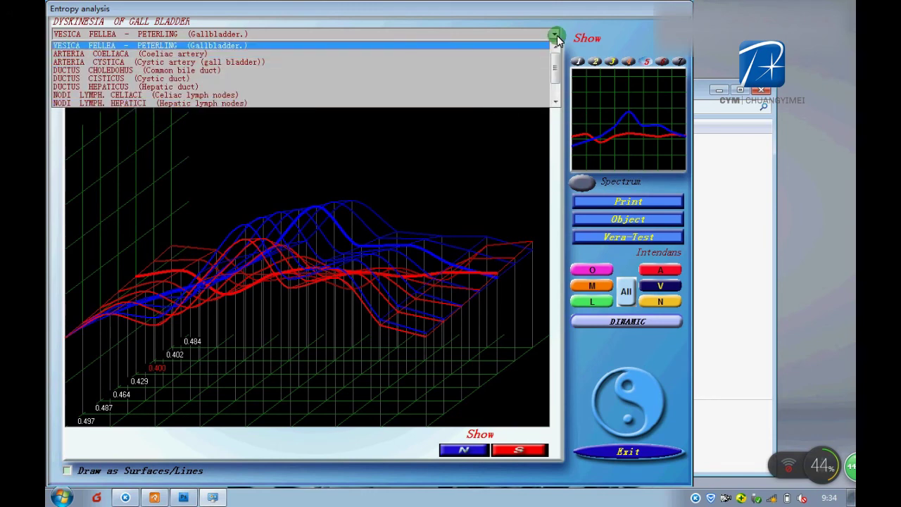
left_click(554, 35)
left_click(626, 293)
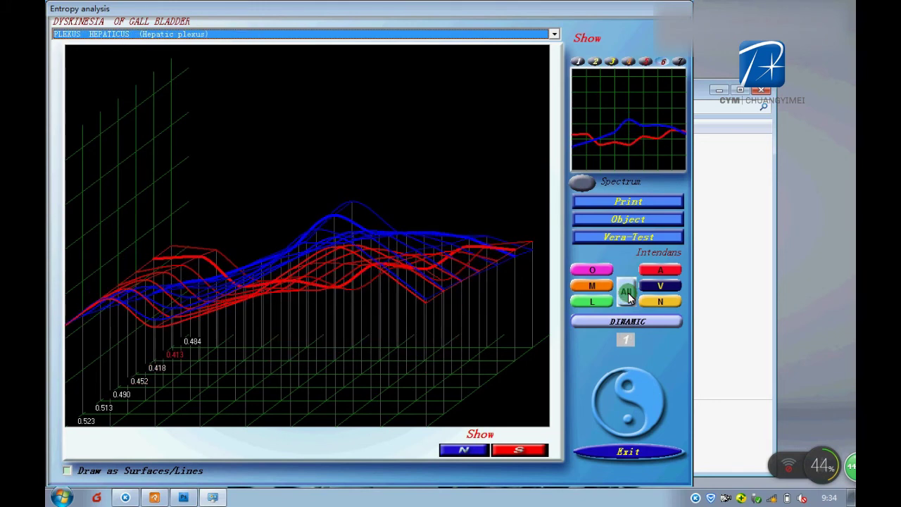
left_click(618, 455)
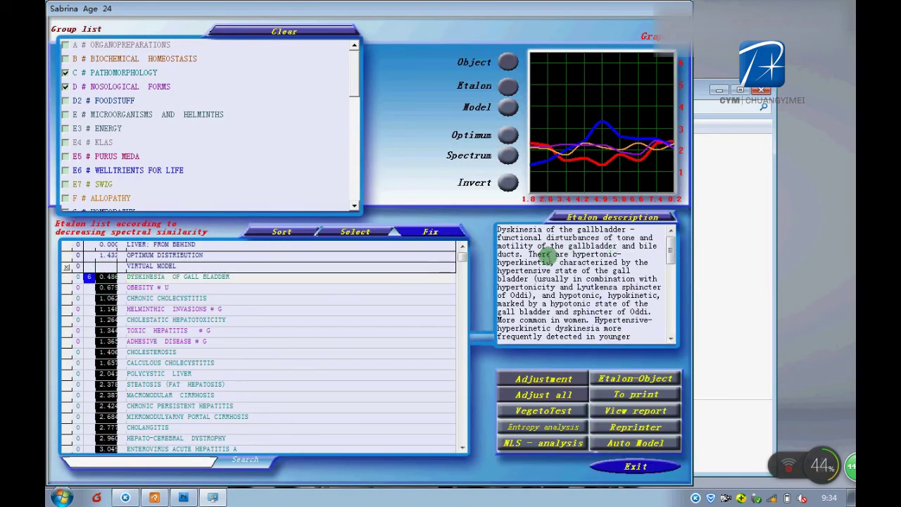
left_click(669, 262)
left_click_drag(669, 262, 676, 234)
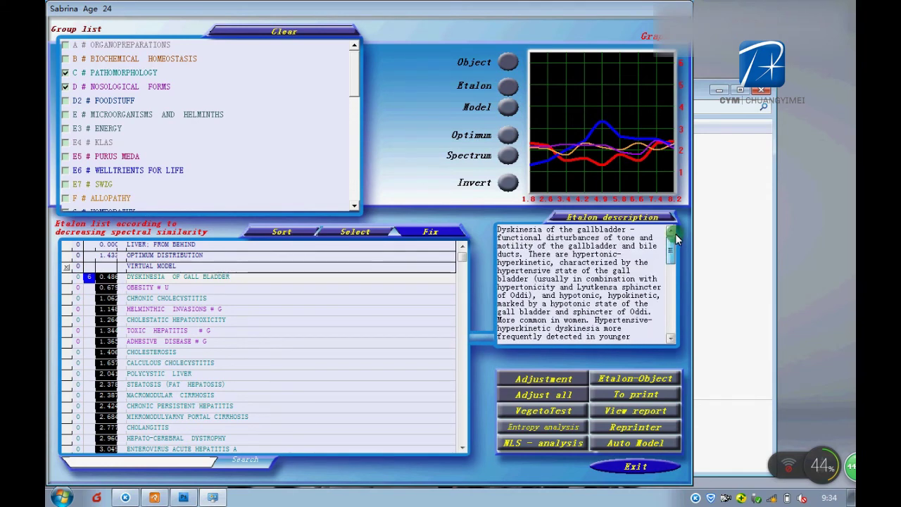
Exit the liver analysis, select the LIVER: FROM BEHIND - water 30ml research, and open the Card-index.
left_click(616, 465)
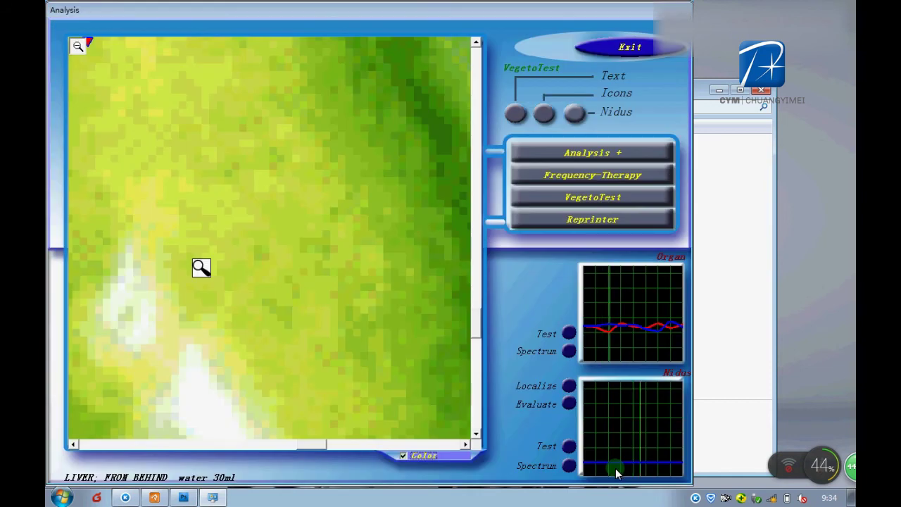
left_click(626, 45)
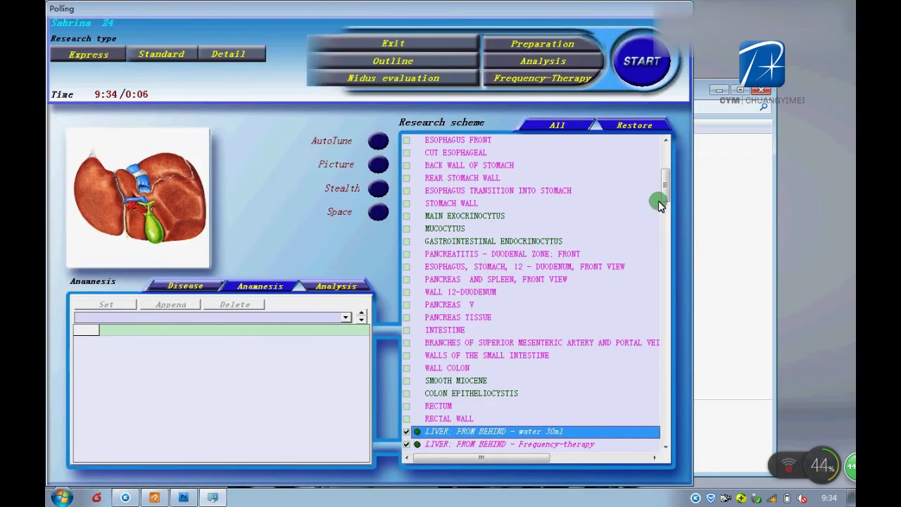
left_click_drag(662, 191, 654, 210)
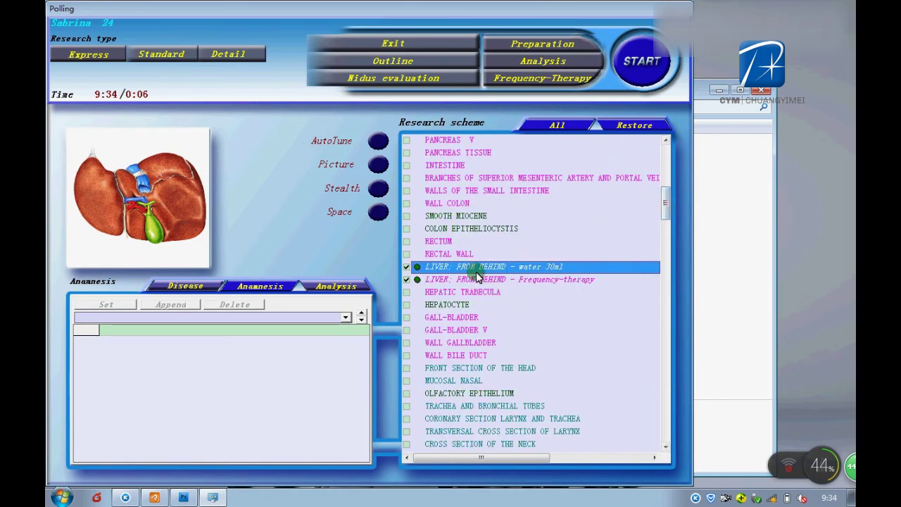
left_click(474, 280)
left_click(442, 266)
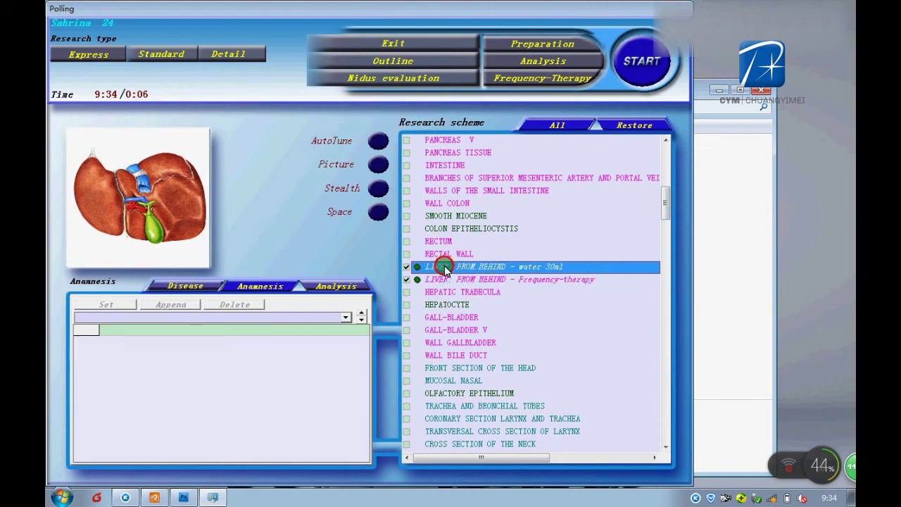
left_click(616, 50)
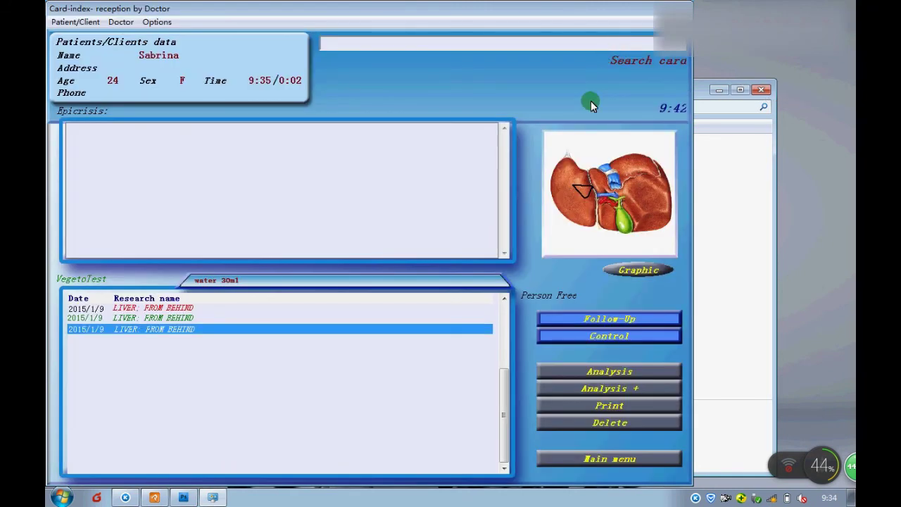
In Print research results, tick all three LIVER: FROM BEHIND records so their liver maps appear.
left_click(610, 405)
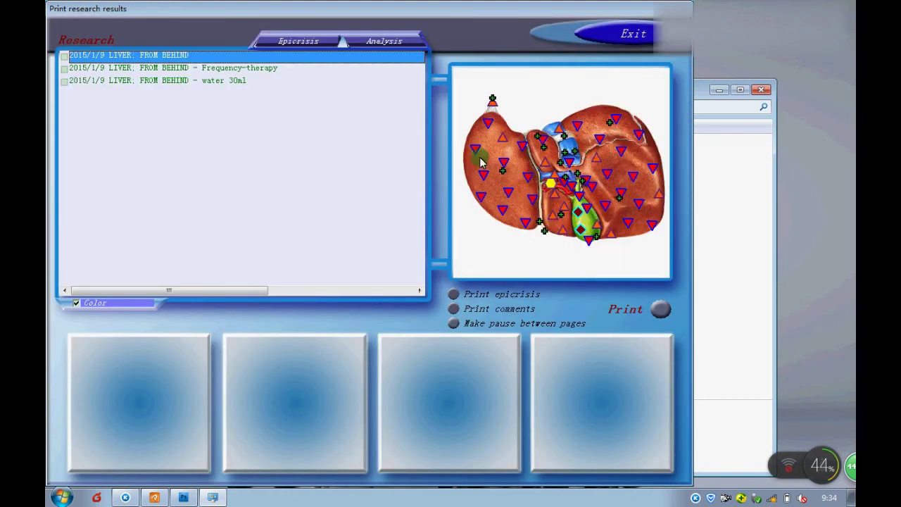
left_click(76, 71)
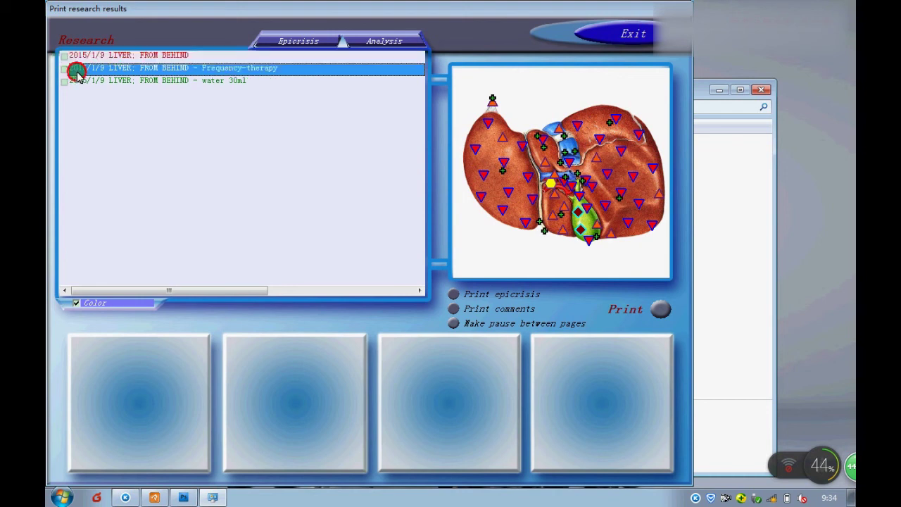
left_click(92, 82)
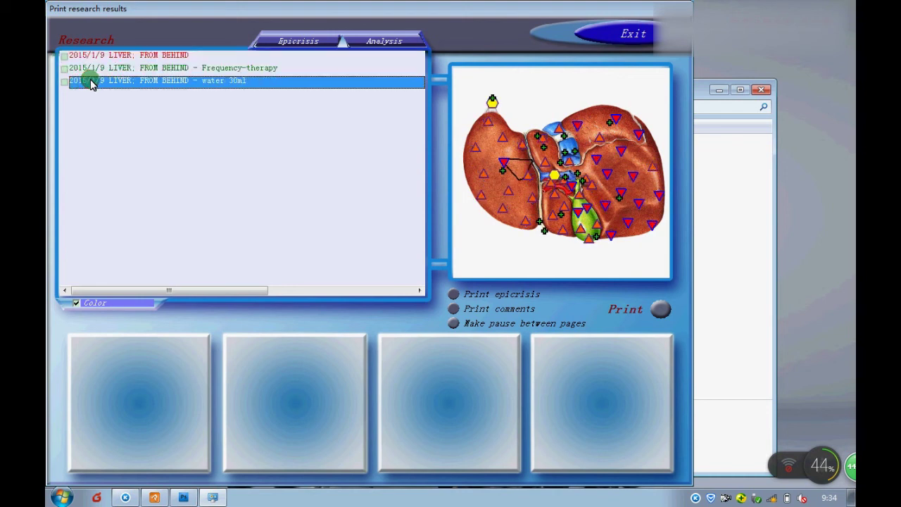
left_click(76, 71)
left_click(64, 58)
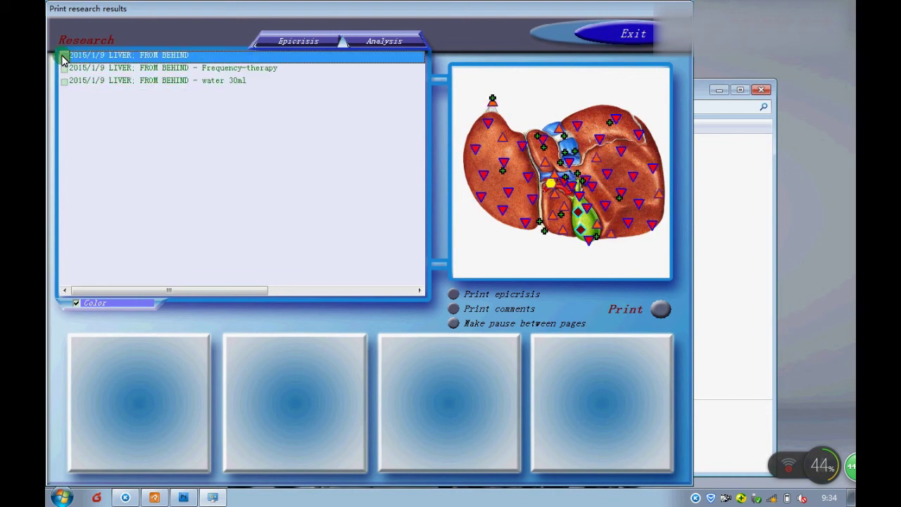
left_click(63, 57)
left_click(63, 69)
left_click(65, 81)
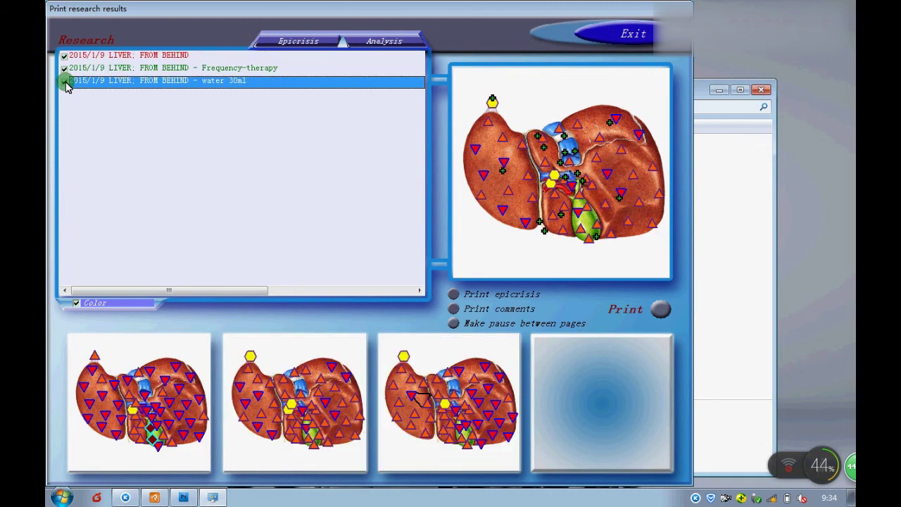